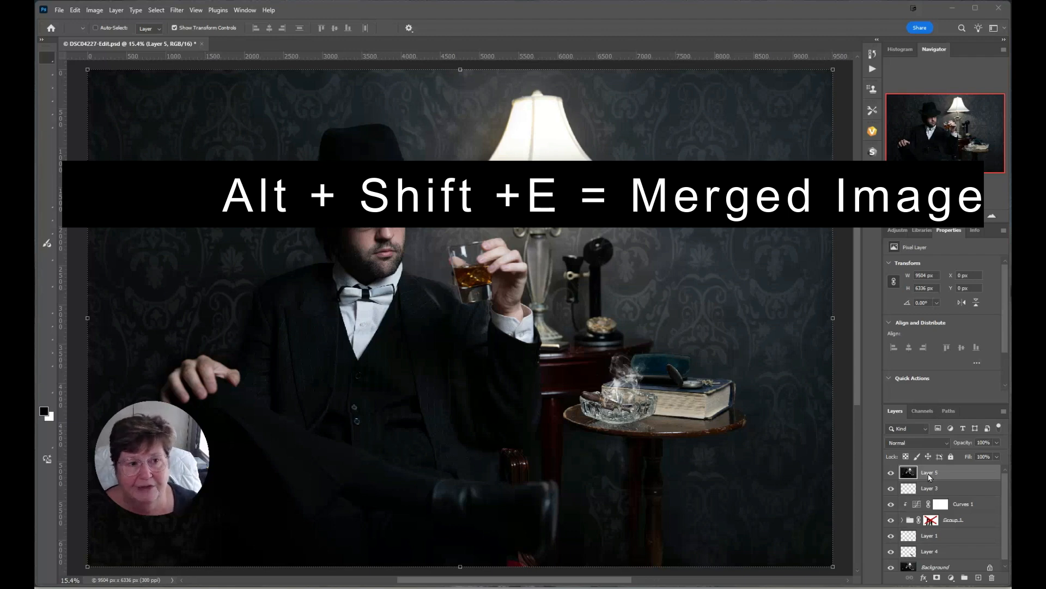
Open the merged layer in the Nik 8 Color Efex filter from Nik Collection 8.
click(176, 10)
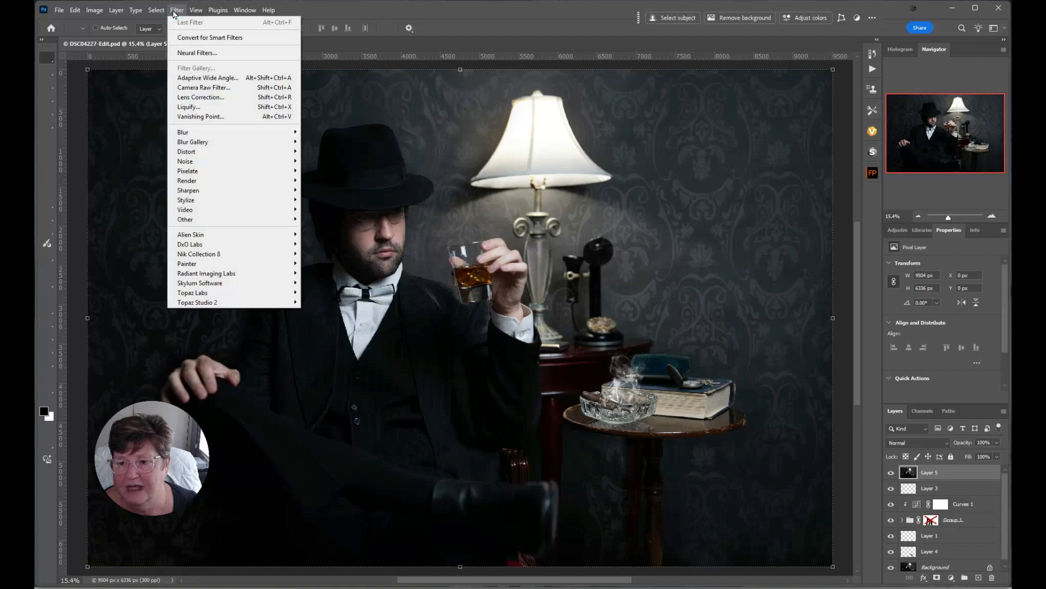
mouse_move(204, 256)
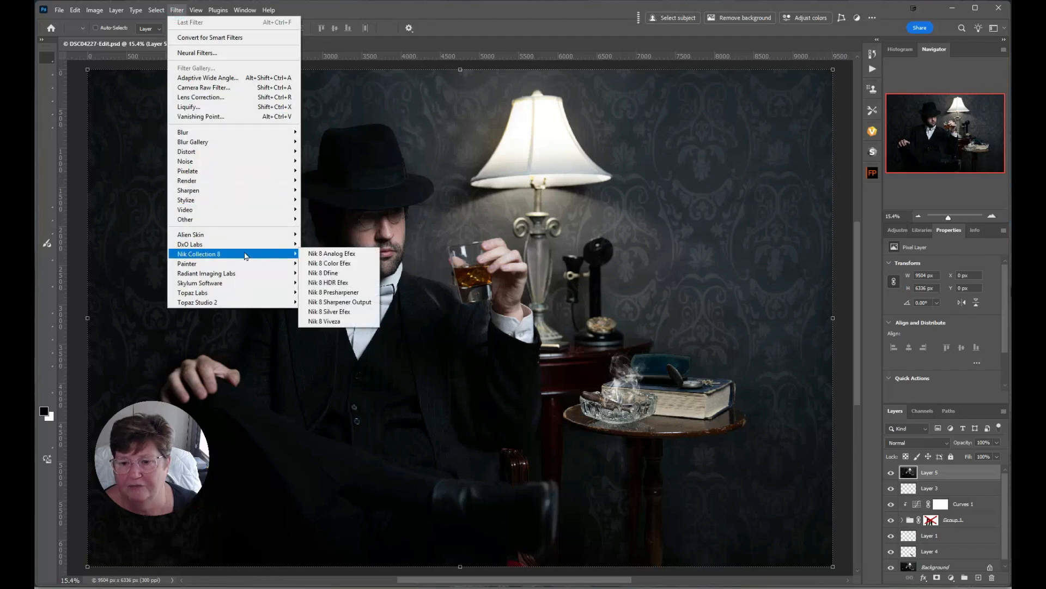
click(356, 263)
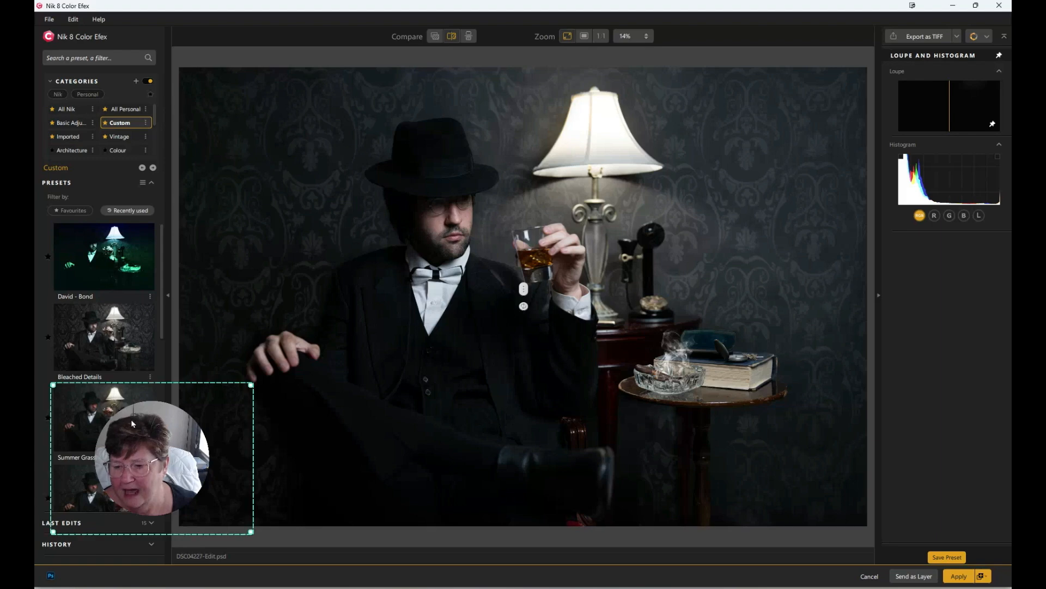
drag(134, 429, 796, 460)
mouse_move(72, 356)
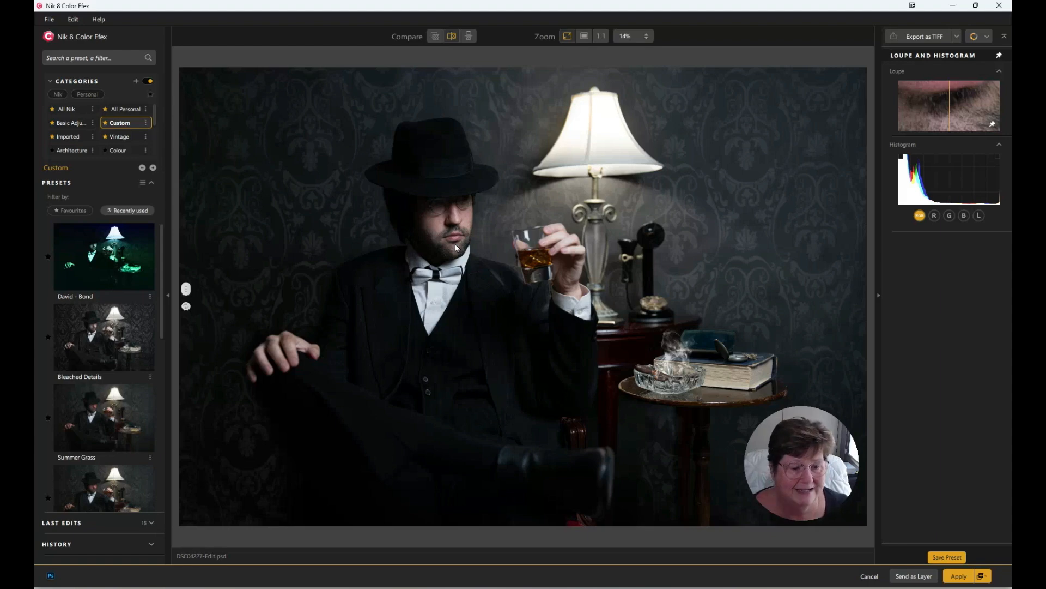
Show the filters of the All Nik category and browse them for Pro Contrast.
click(153, 501)
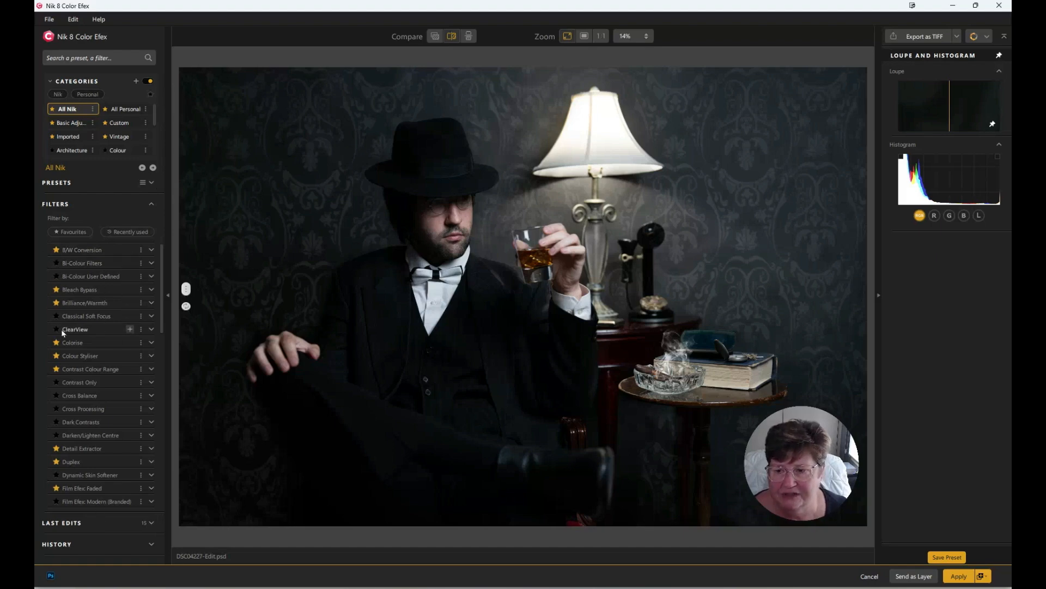
scroll(103, 339, down, 10)
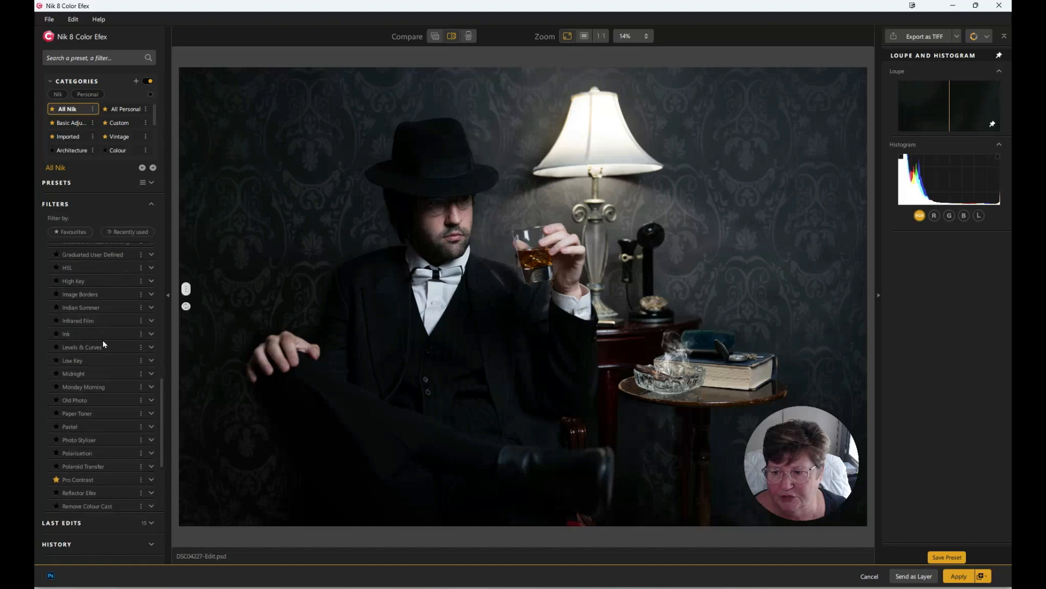
scroll(103, 343, up, 1)
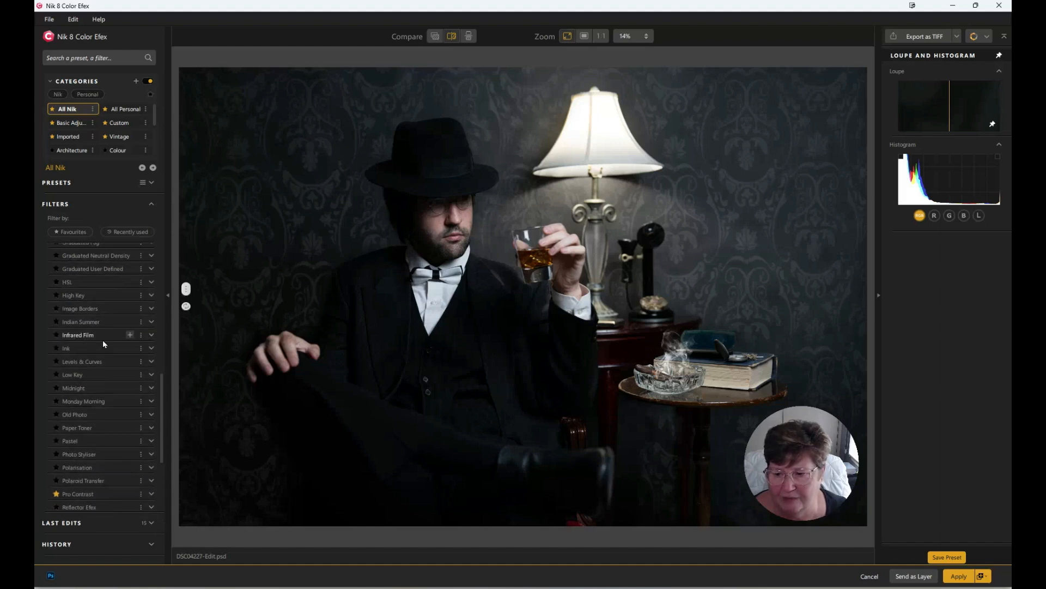
scroll(103, 344, down, 2)
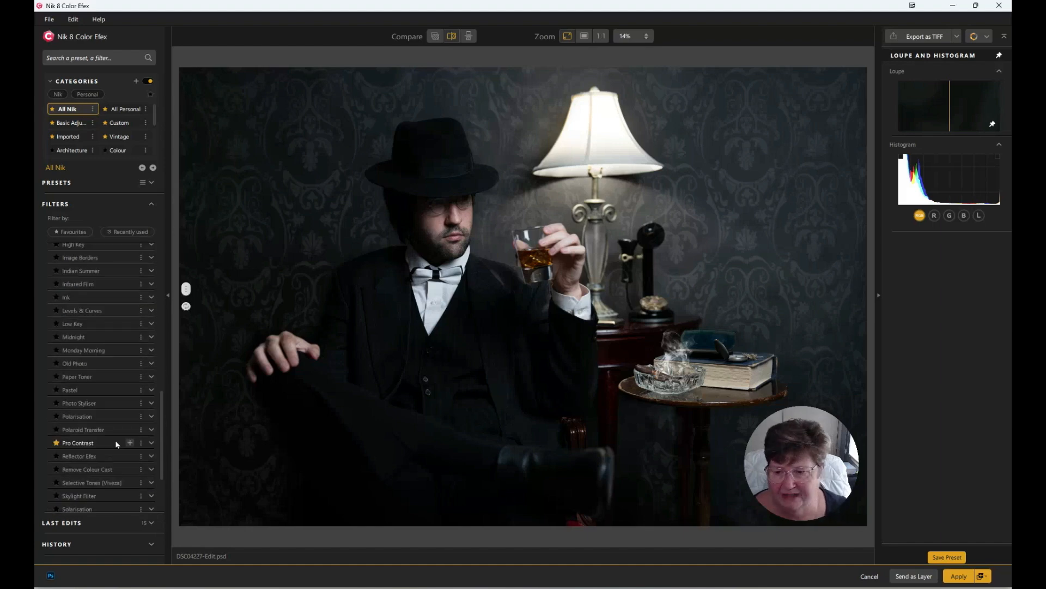
Try the Pro Contrast presets 01 - Neutral and 02 - Auto Enhance, comparing the image before and after.
click(153, 443)
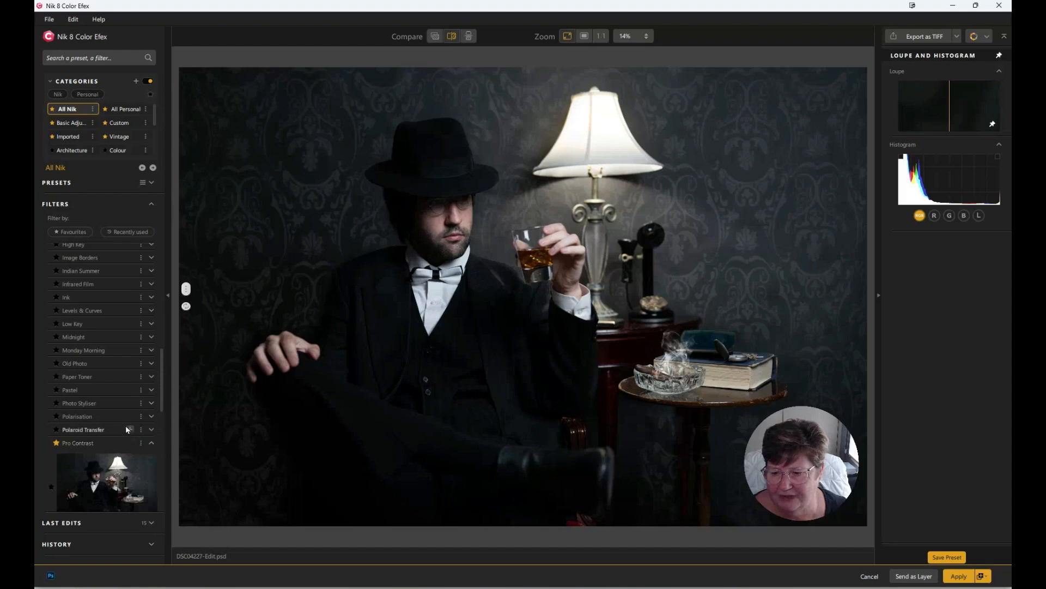
scroll(125, 425, down, 4)
click(85, 311)
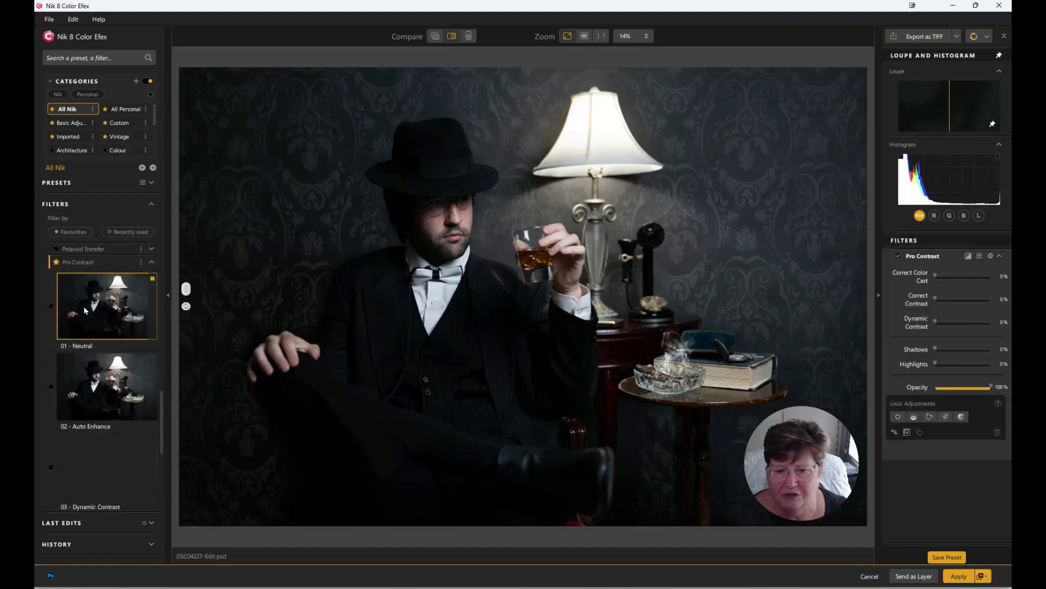
mouse_move(186, 291)
mouse_down()
mouse_move(746, 289)
mouse_move(179, 289)
mouse_up()
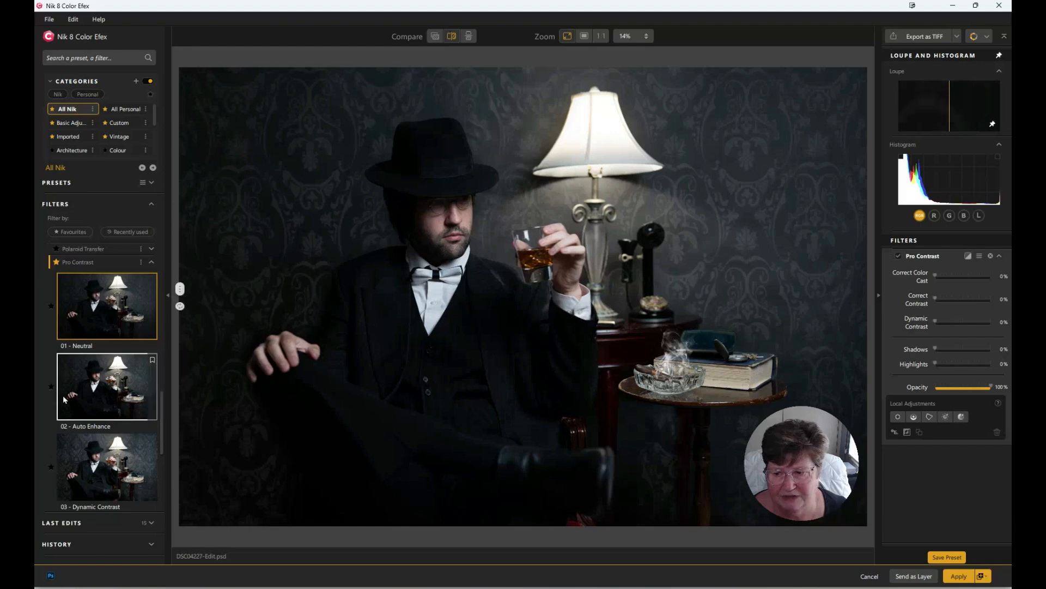
click(101, 402)
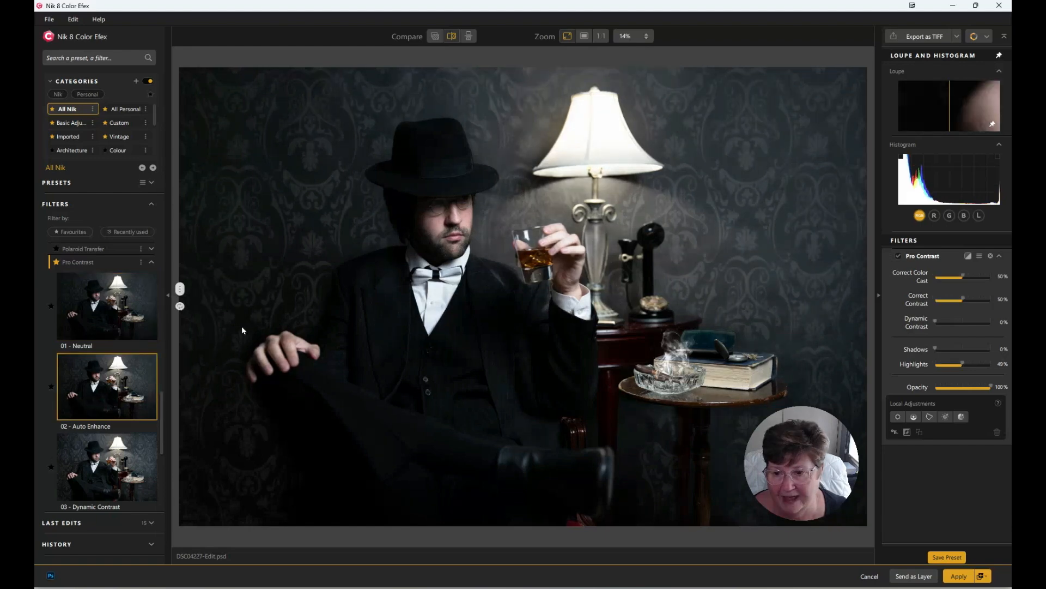
drag(182, 290, 268, 291)
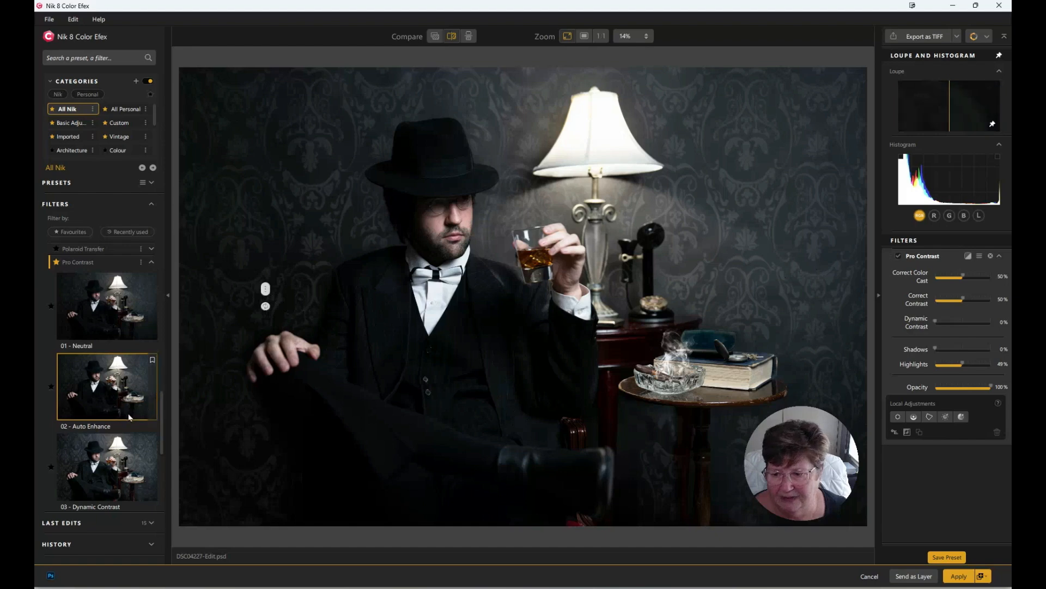
Try the Pro Contrast presets 03 - Dynamic Contrast and 04 - Strong Contrast, comparing the former with the original.
scroll(124, 421, down, 1)
click(102, 444)
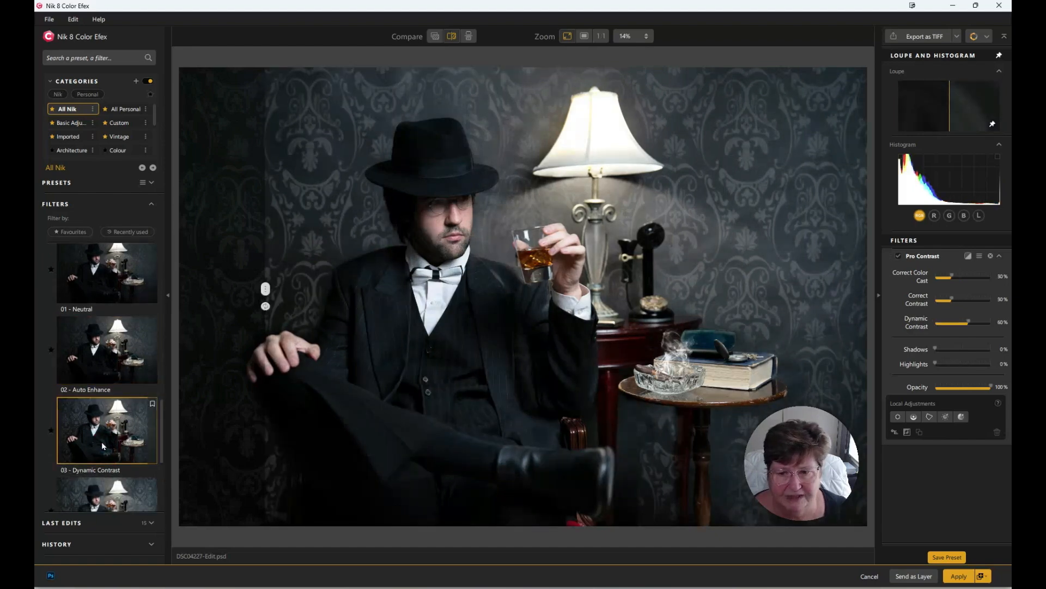
drag(269, 294, 491, 297)
drag(581, 302, 245, 297)
scroll(124, 412, down, 2)
scroll(124, 413, down, 1)
click(93, 368)
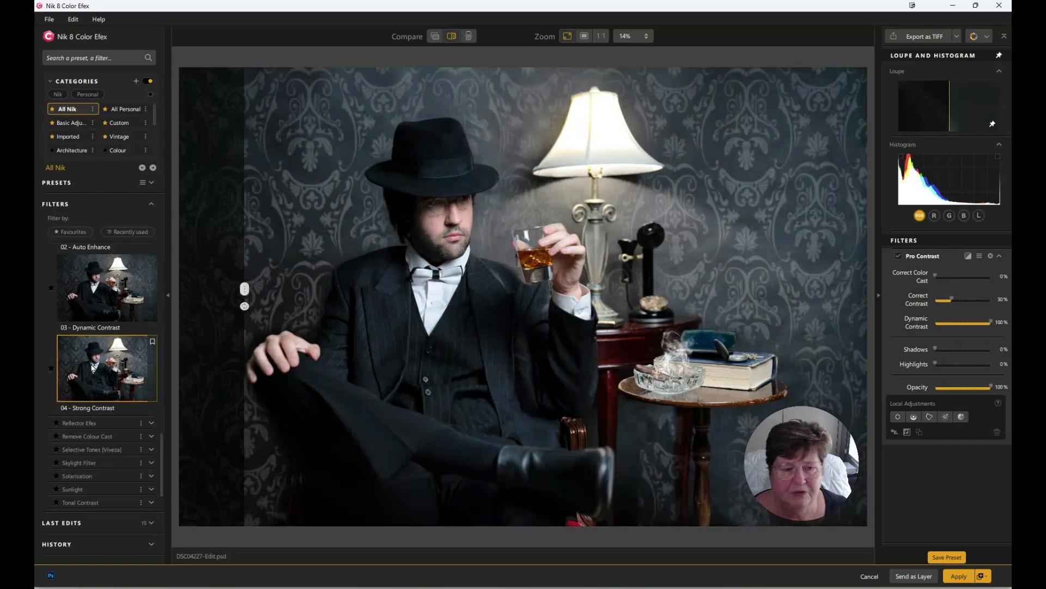
scroll(94, 368, up, 4)
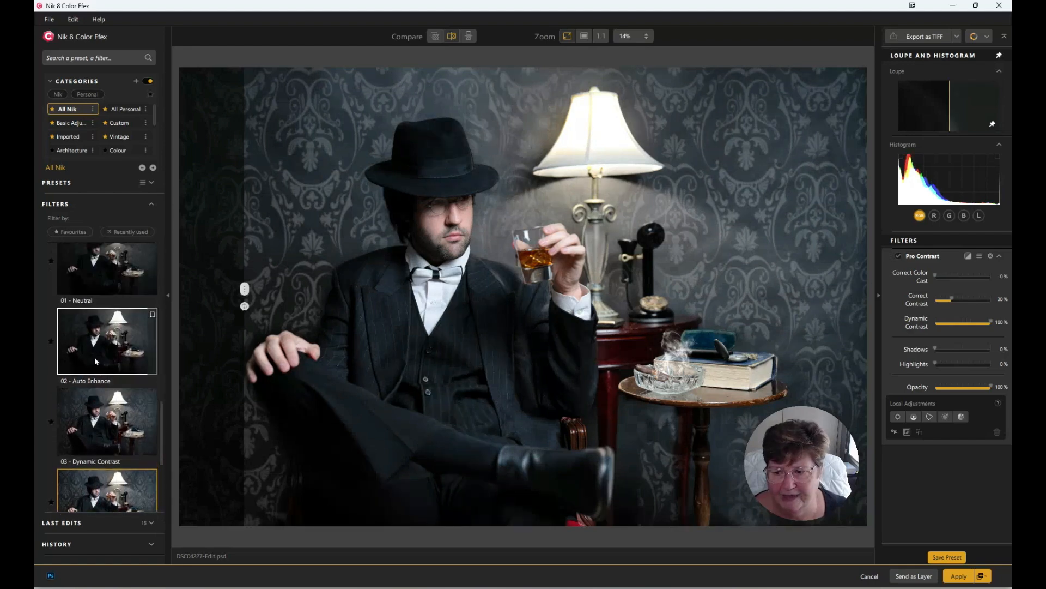
Apply the Pro Contrast preset 03 - Dynamic Contrast at 73% opacity and compare it with the original.
click(99, 425)
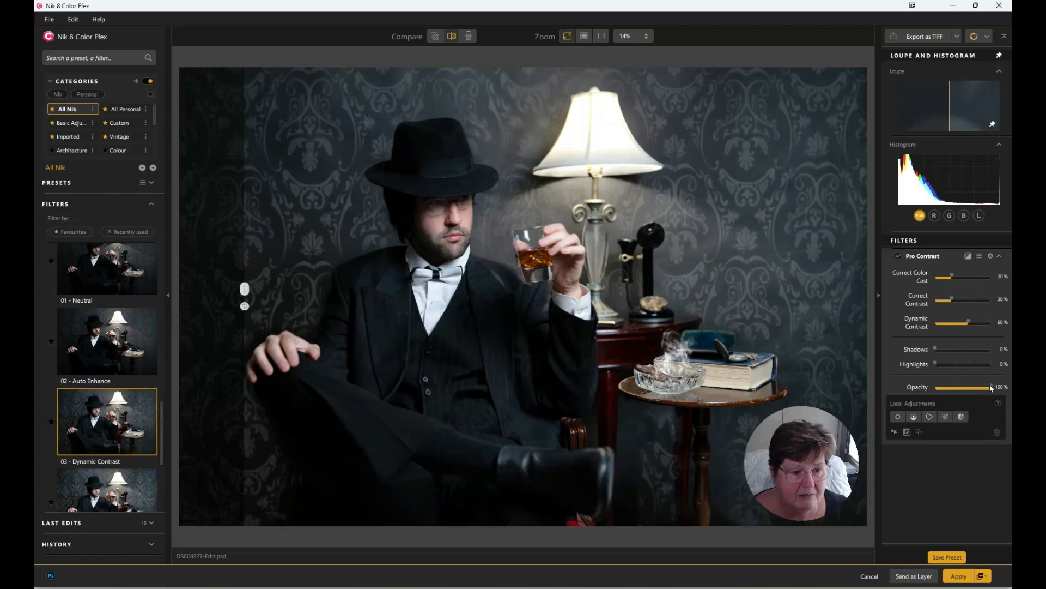
drag(989, 386, 977, 387)
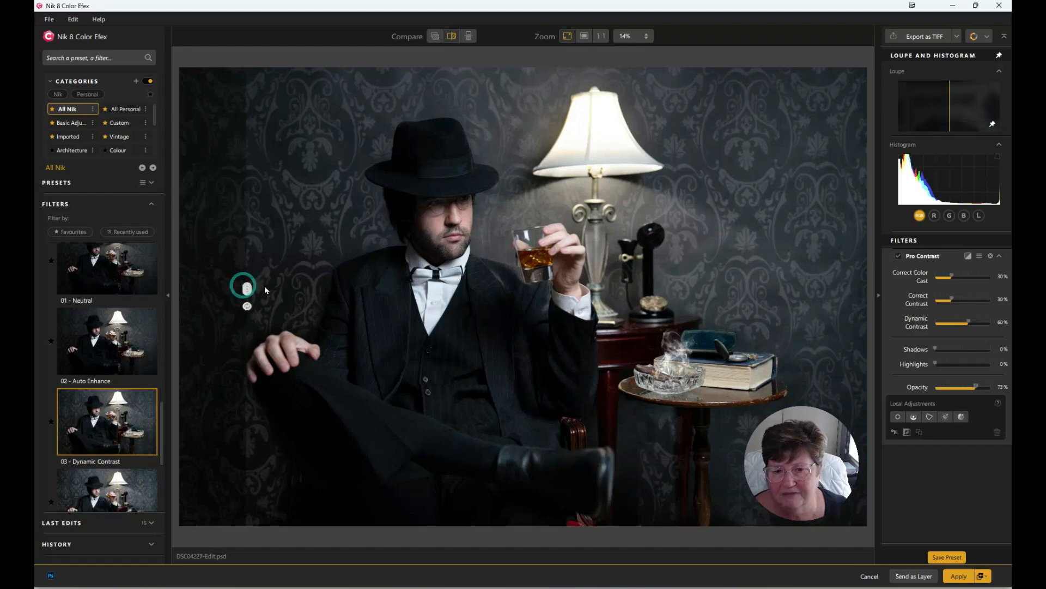
drag(248, 288, 190, 268)
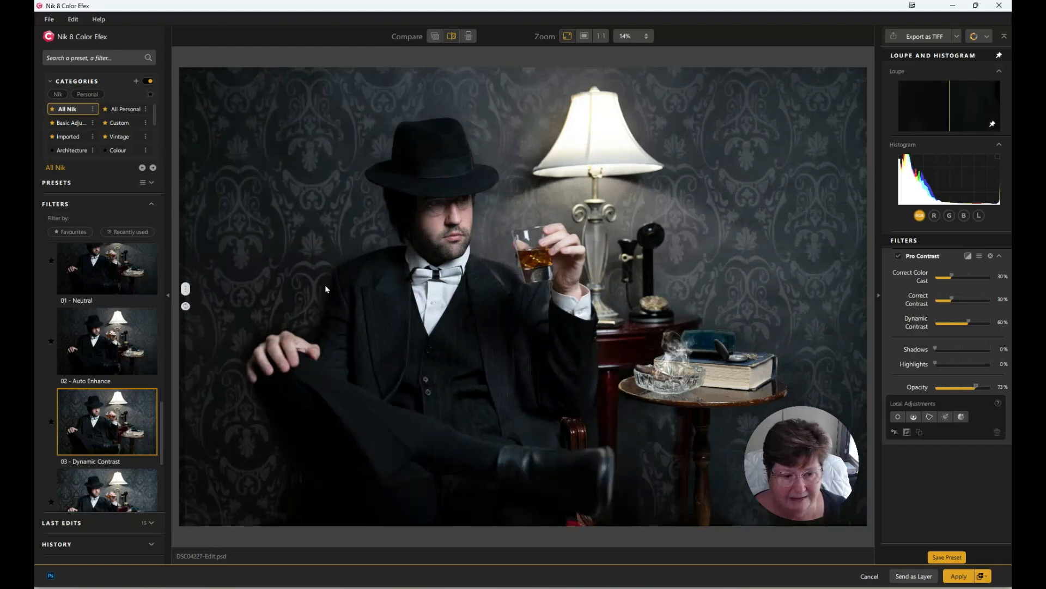
Try the Brilliance/Warmth presets 01 - Neutral, 02 - Increase Saturation and 03 - Perceptual Saturation 1.
scroll(151, 305, up, 10)
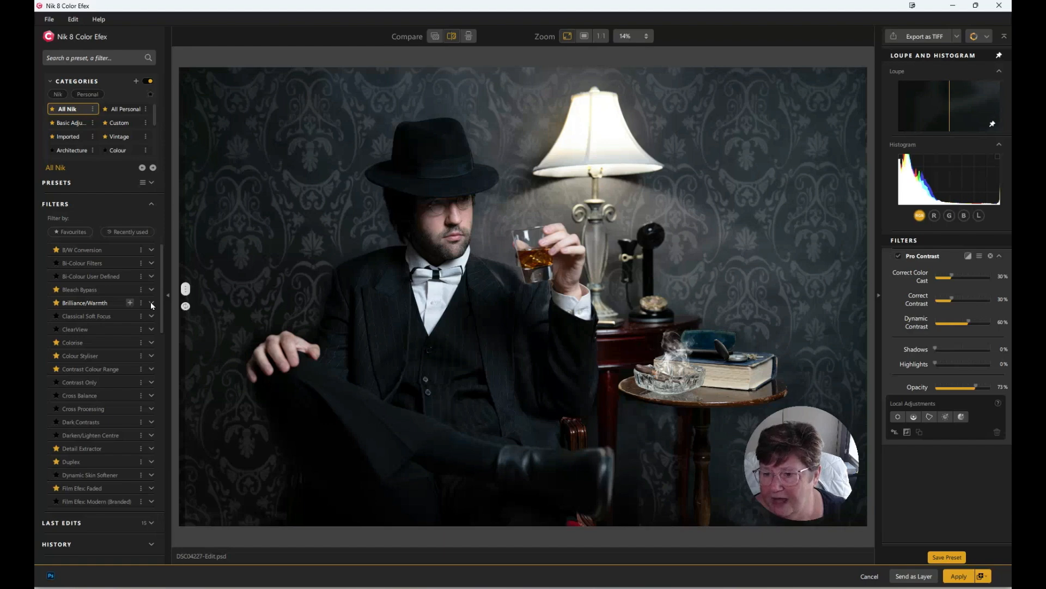
click(151, 303)
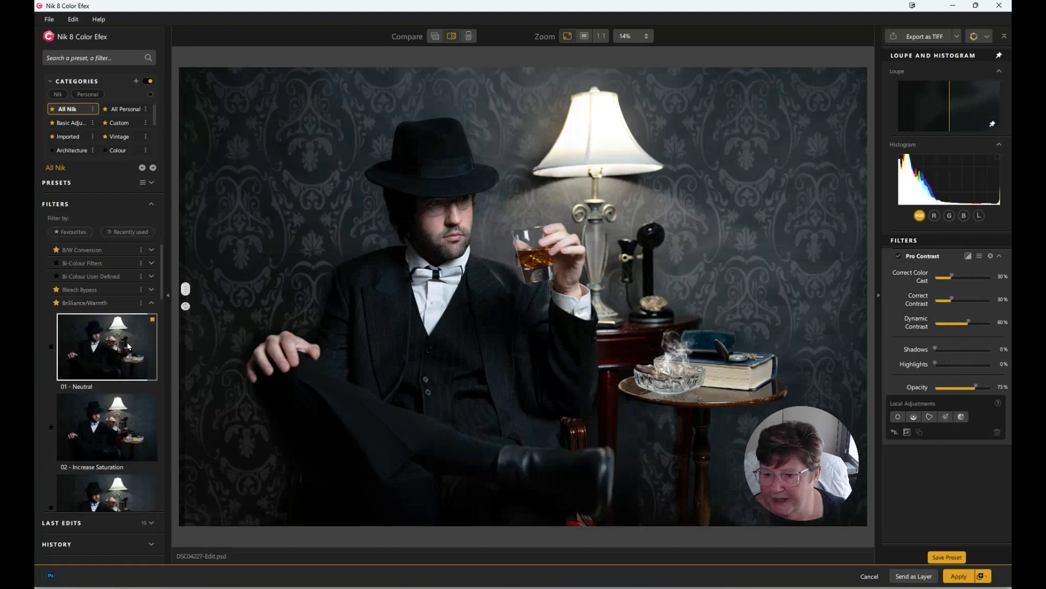
click(129, 345)
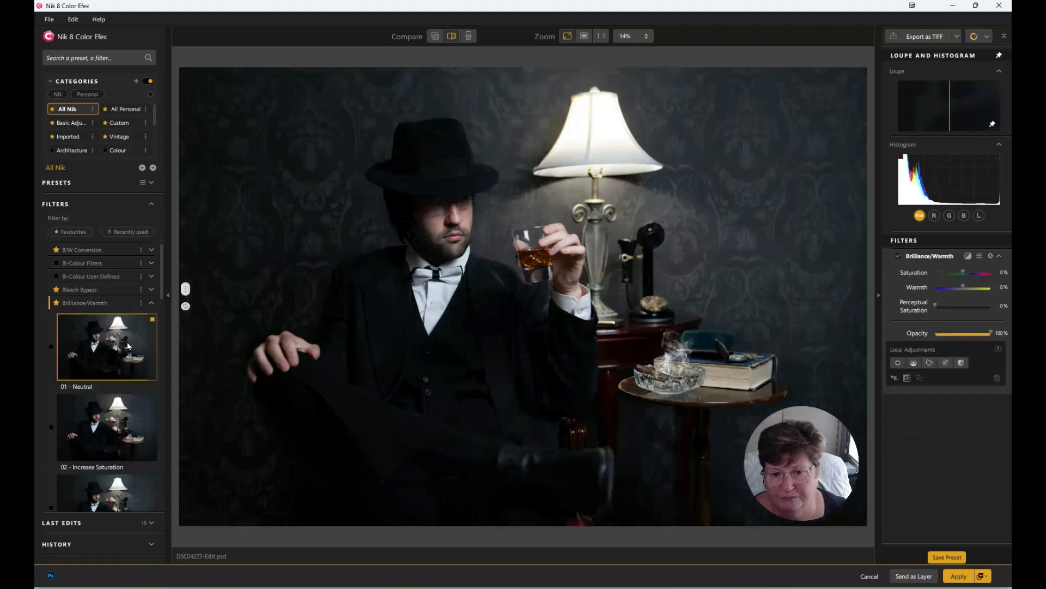
click(102, 421)
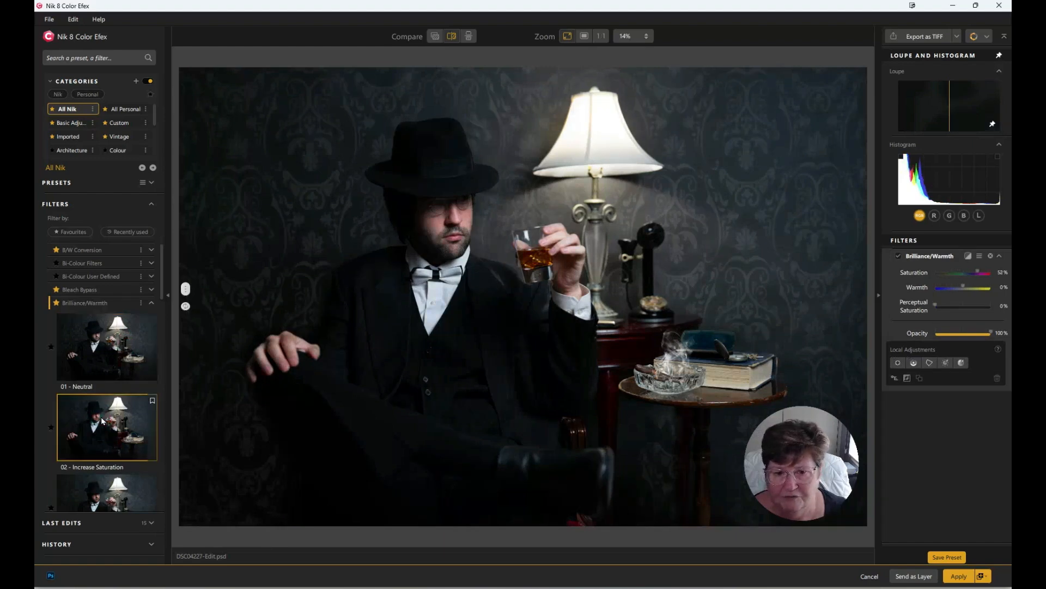
scroll(100, 416, down, 2)
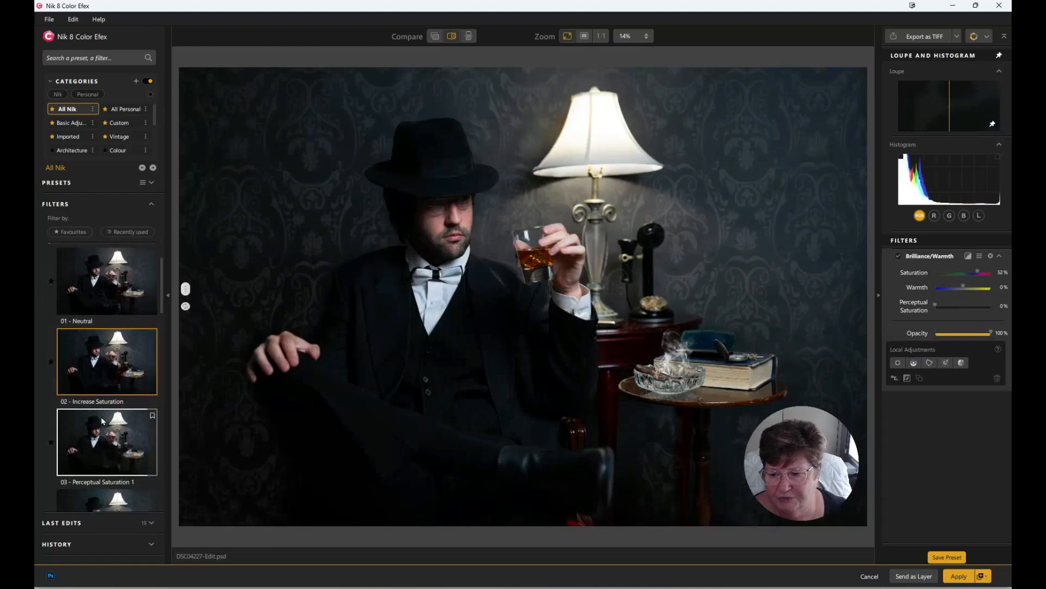
click(116, 444)
Try the Brilliance/Warmth presets 04 - Perceptual Saturation 2, 05 - Cool Colours and 06 - Warm Colours.
scroll(116, 445, down, 5)
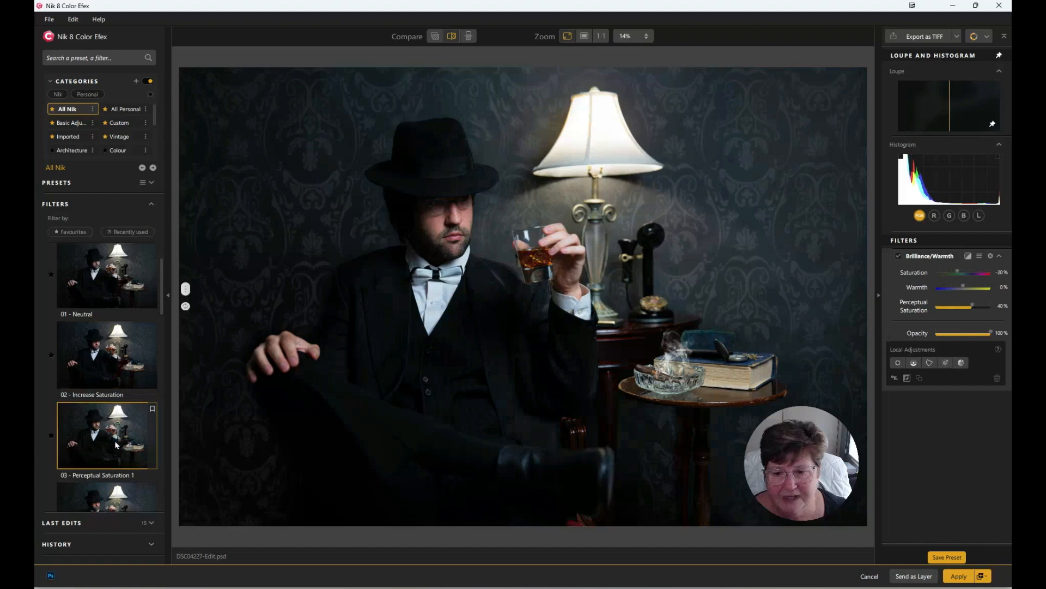
scroll(116, 444, down, 2)
scroll(109, 344, up, 1)
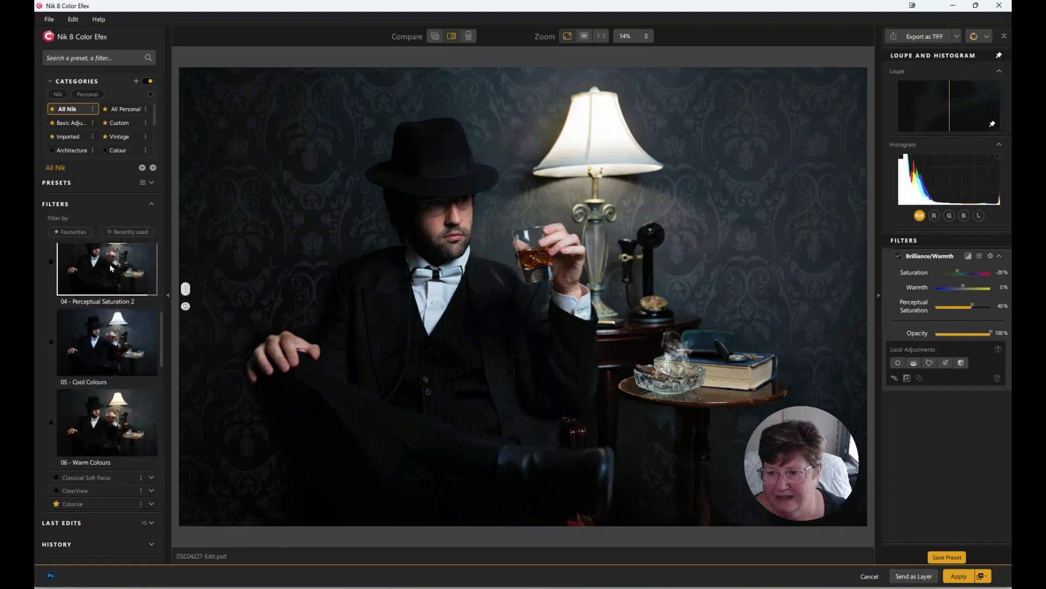
click(111, 267)
click(115, 346)
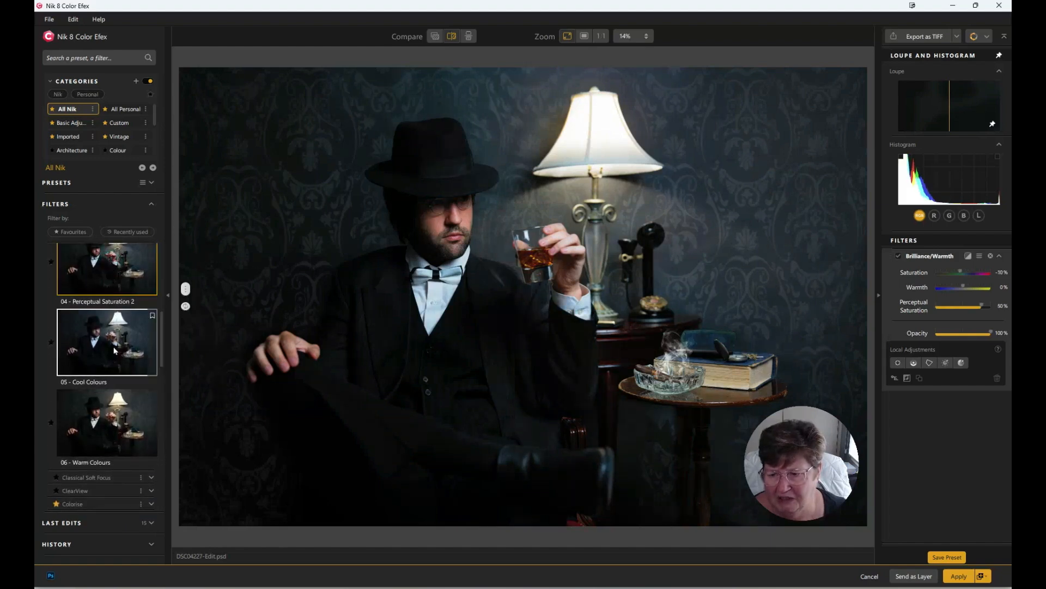
click(104, 438)
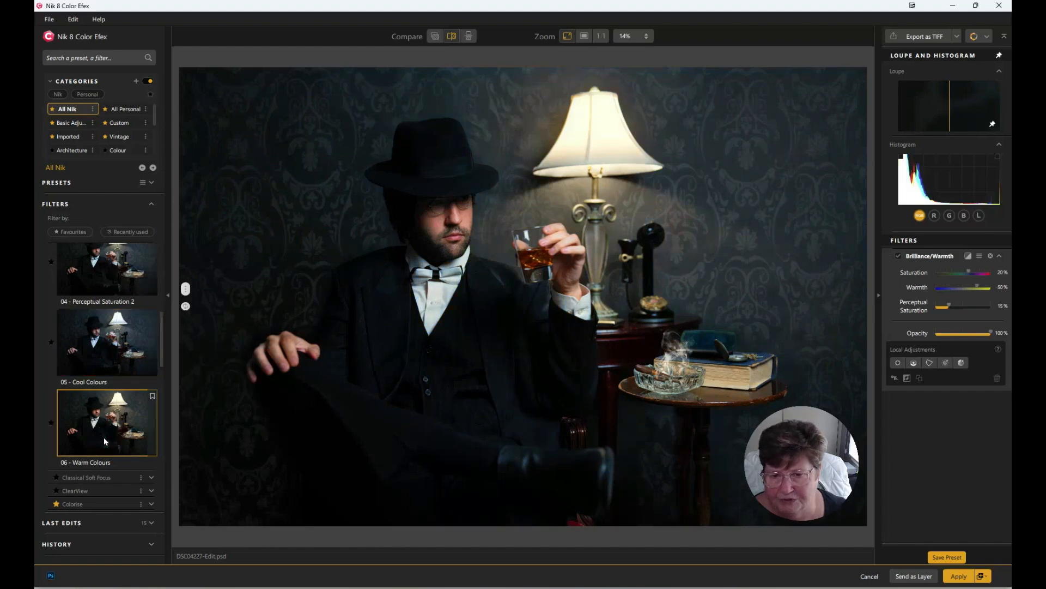
Alternate between the Cool Colours and Warm Colours presets of Brilliance/Warmth, ending on 05 - Cool Colours.
click(106, 344)
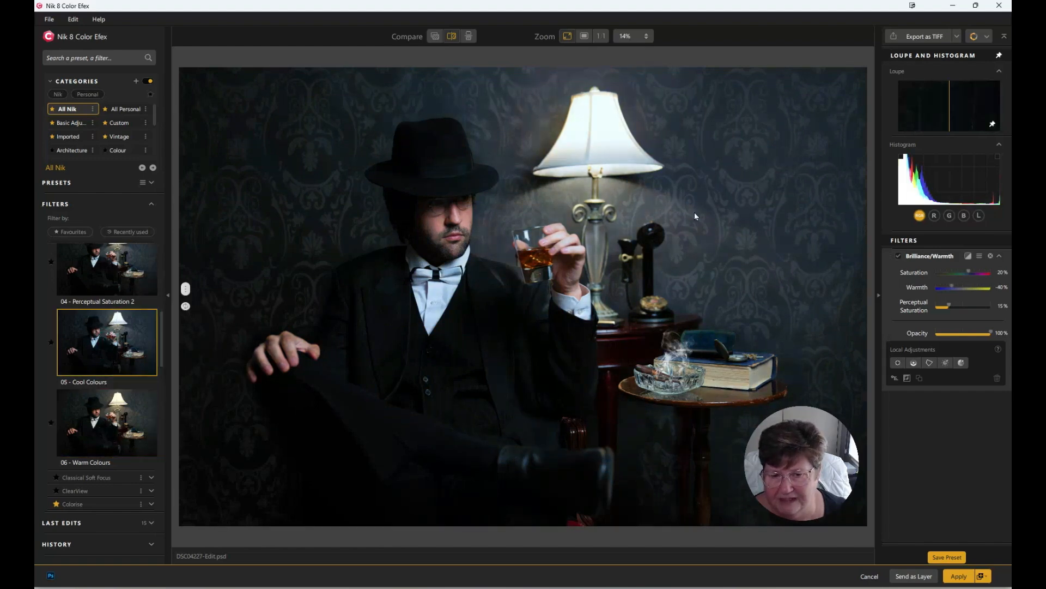
click(105, 429)
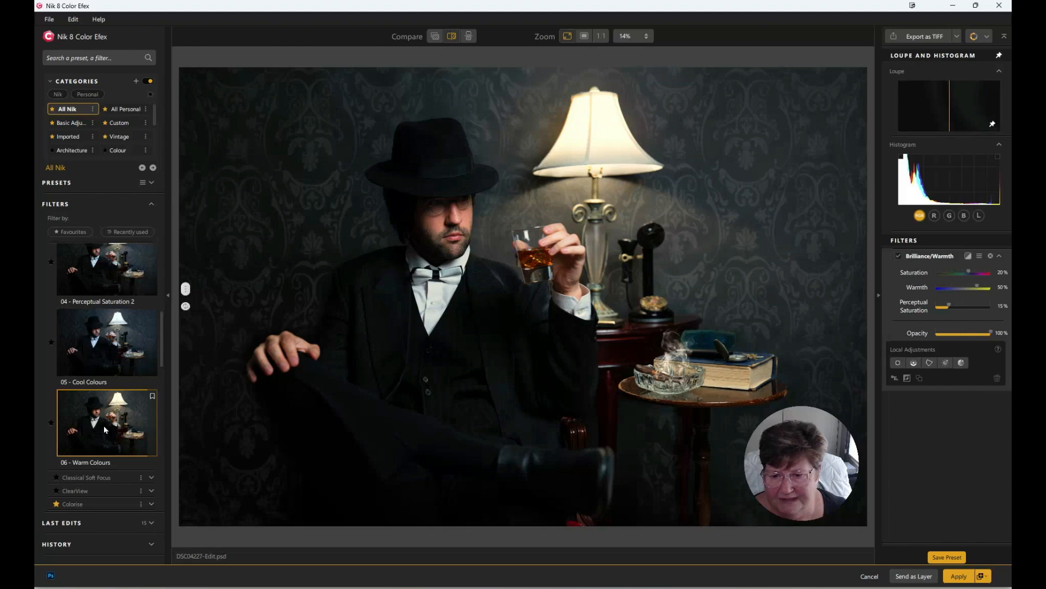
click(103, 340)
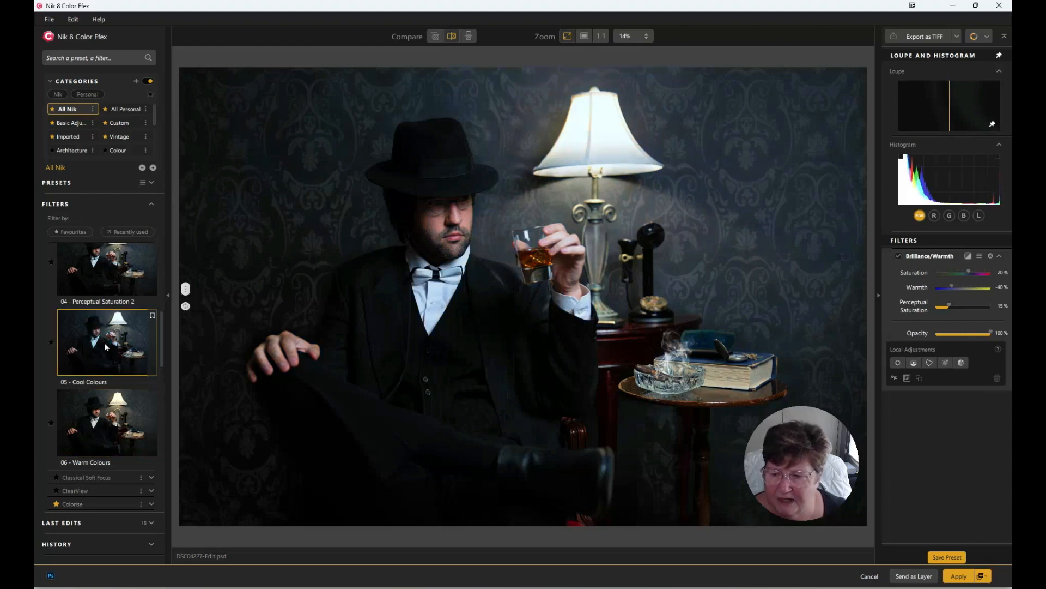
Try the Cross Processing presets 01 - C41-E6 B02 and 02 - C41-E6 T04.
scroll(109, 349, up, 5)
scroll(115, 353, up, 10)
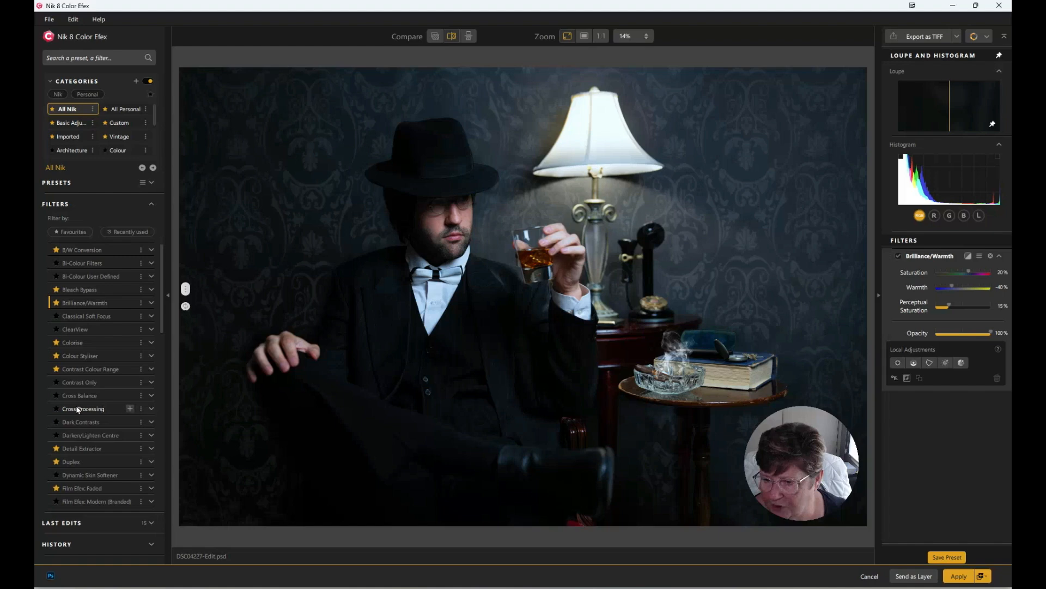
click(151, 409)
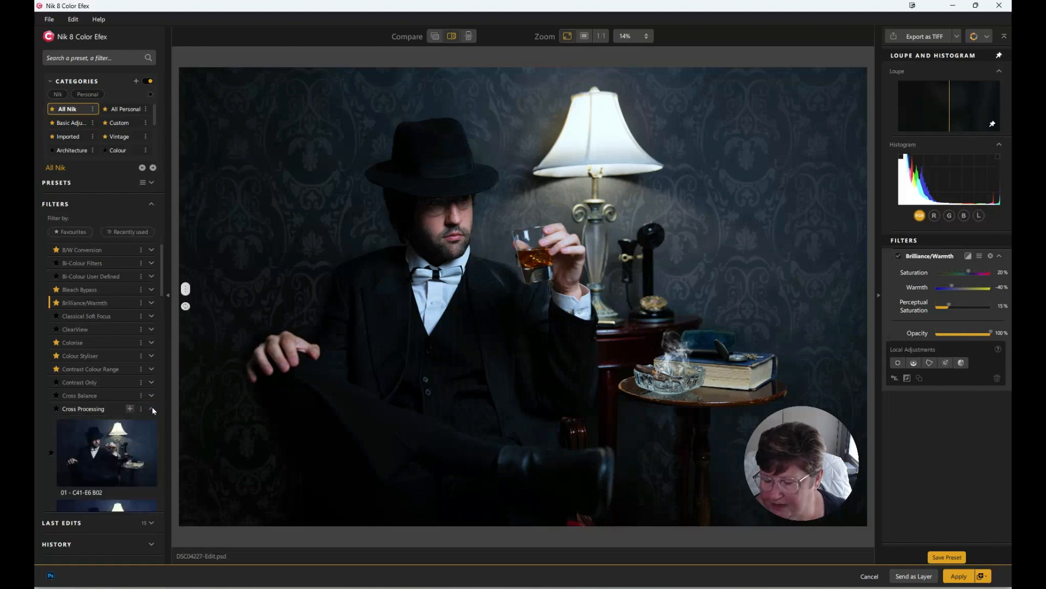
click(108, 458)
click(109, 461)
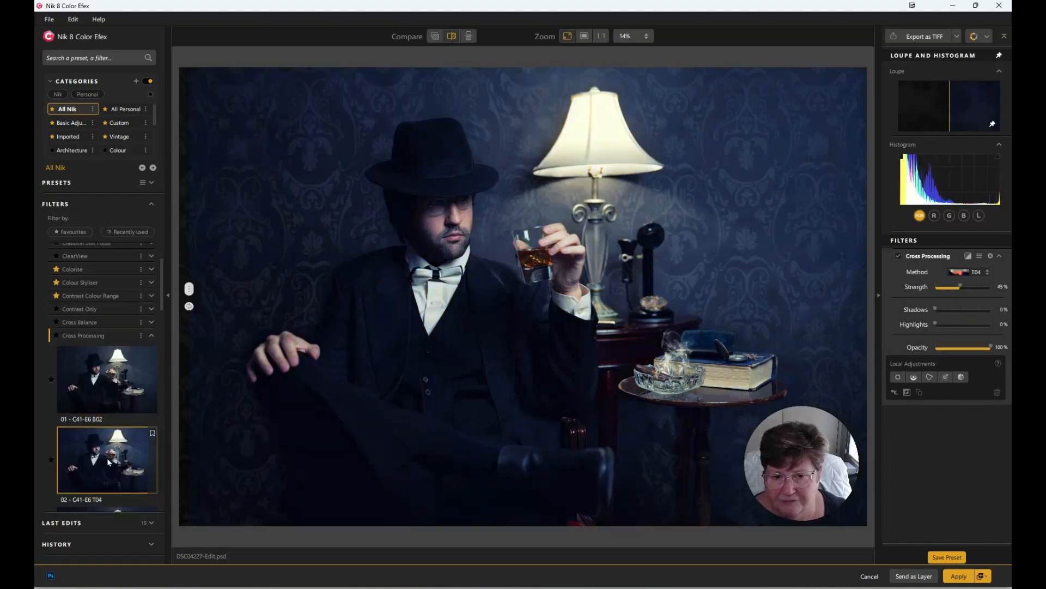
Try the Cross Processing presets 03 - C41-E6 C04, 04 - C41-E6 L08 and 05 - E6-C41 C01.
scroll(108, 458, down, 2)
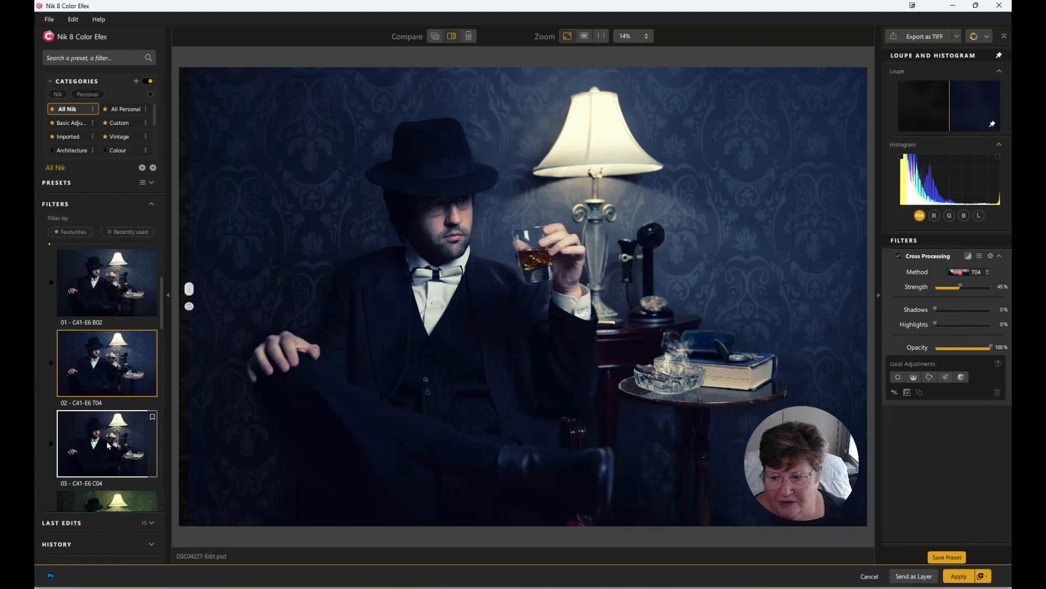
click(108, 445)
scroll(109, 445, down, 2)
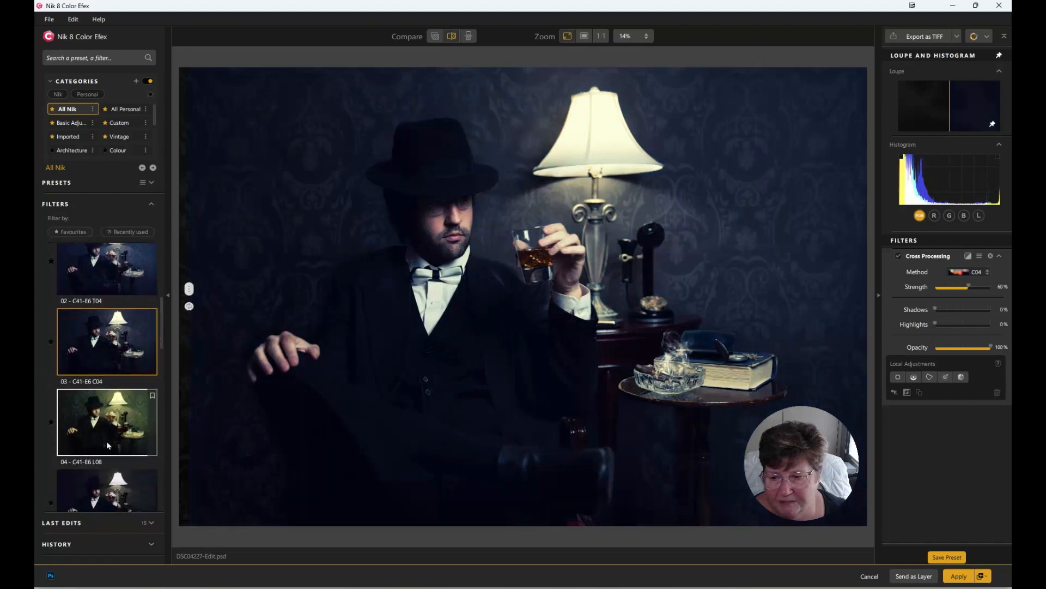
click(108, 429)
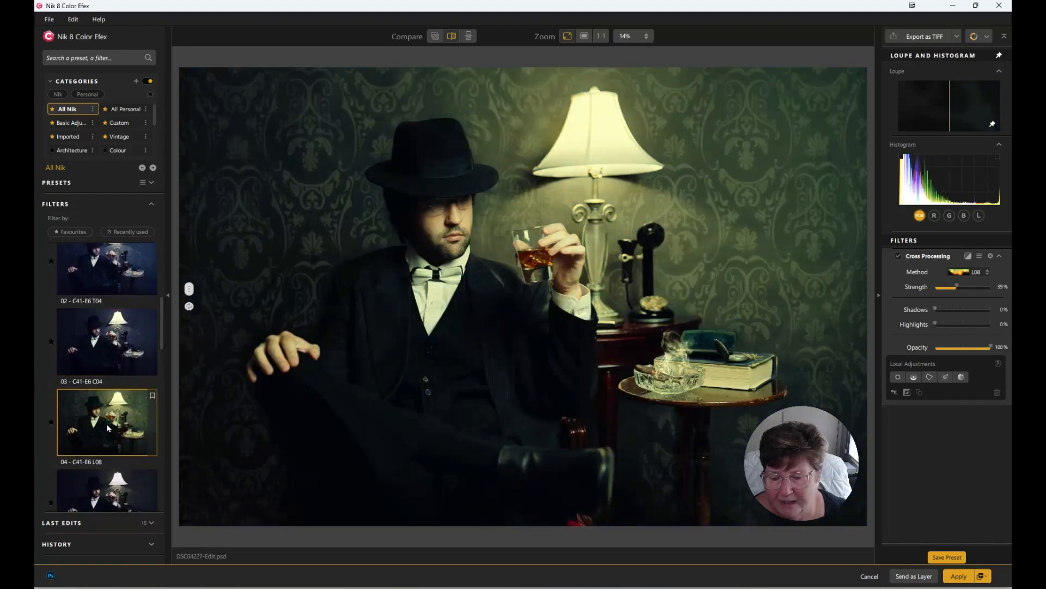
scroll(108, 428, down, 1)
click(109, 462)
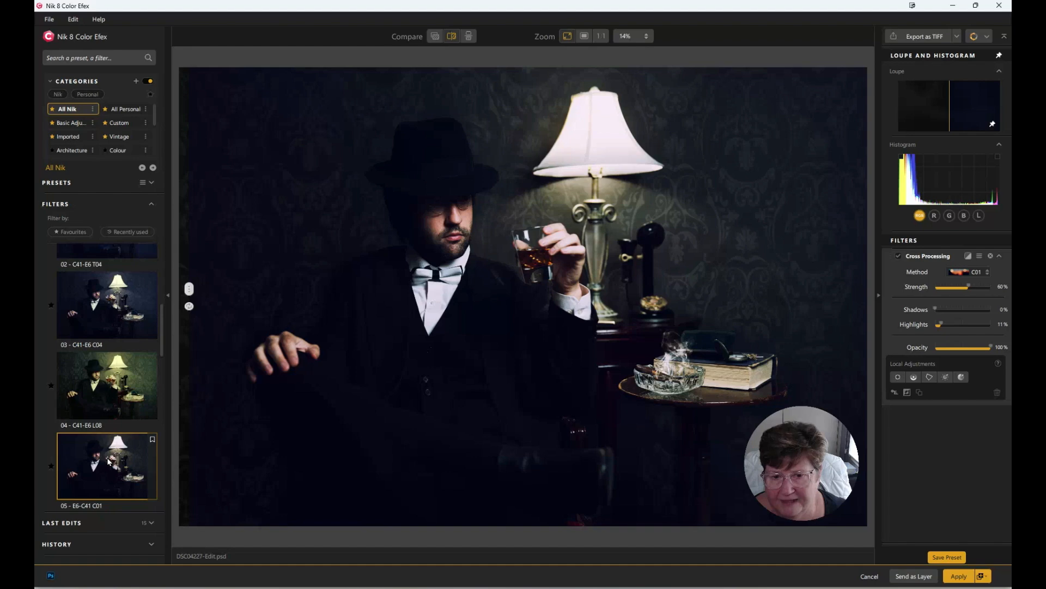
Apply the Cross Processing preset 01 - C41-E6 B02 and reduce its opacity to 51%.
scroll(108, 439, down, 5)
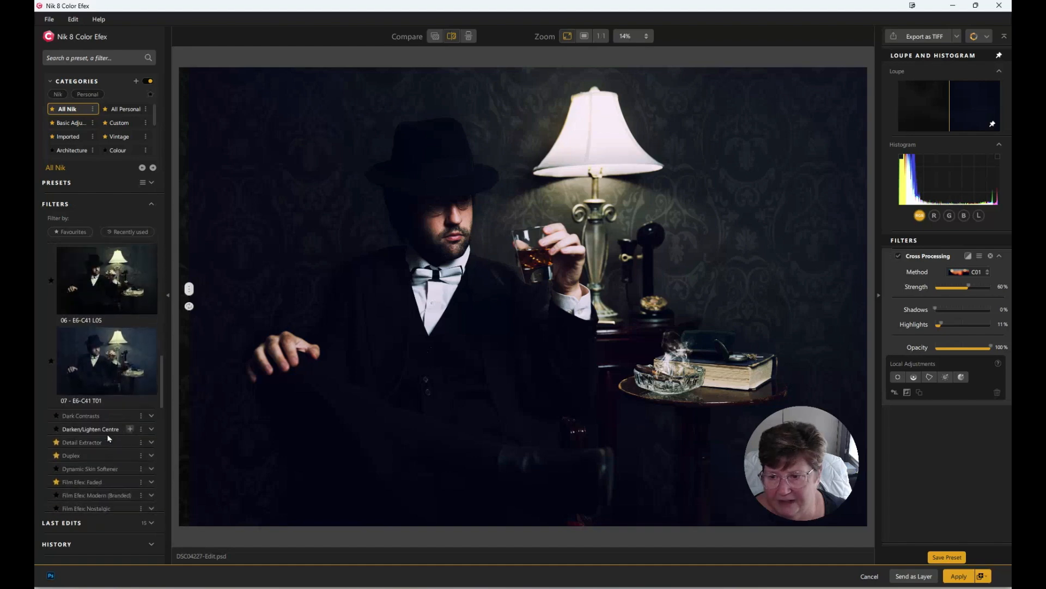
scroll(108, 439, up, 4)
click(107, 380)
click(990, 348)
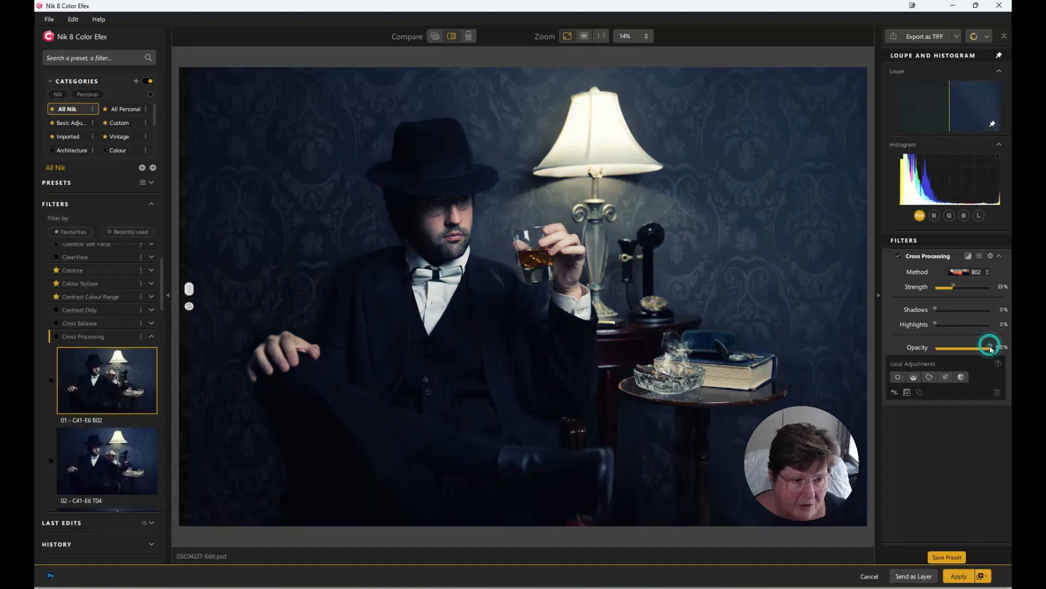
drag(991, 349, 965, 347)
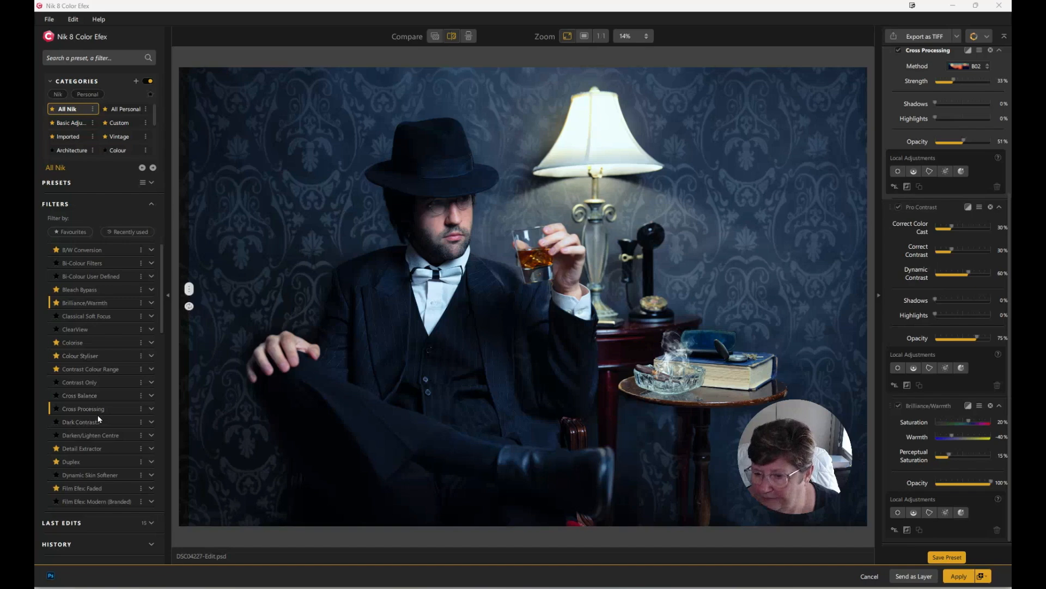
Browse the Film Efex: Vintage preset thumbnails for a look that suits the portrait.
scroll(97, 418, down, 3)
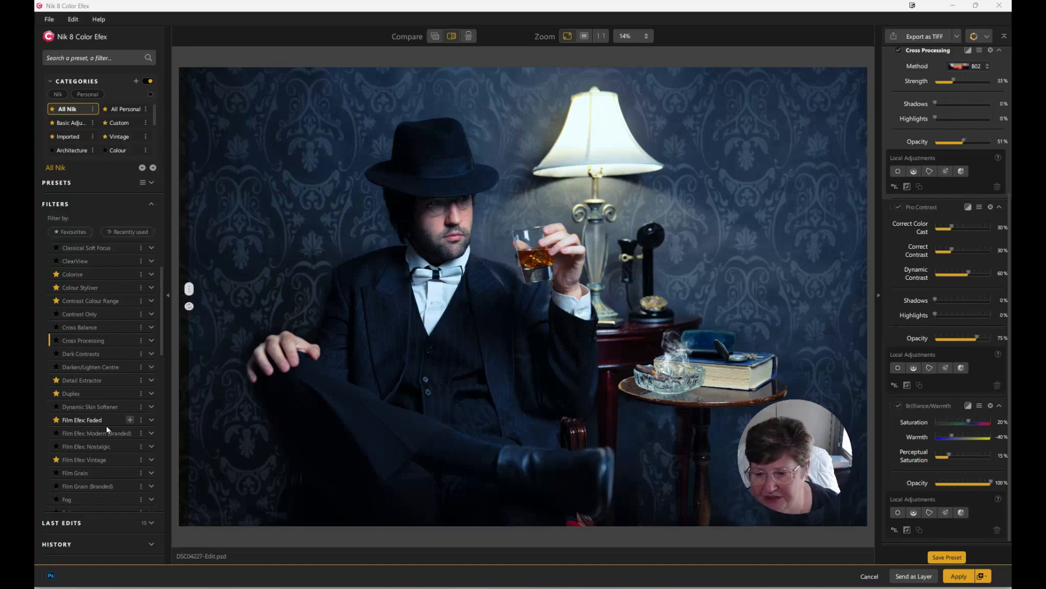
click(152, 460)
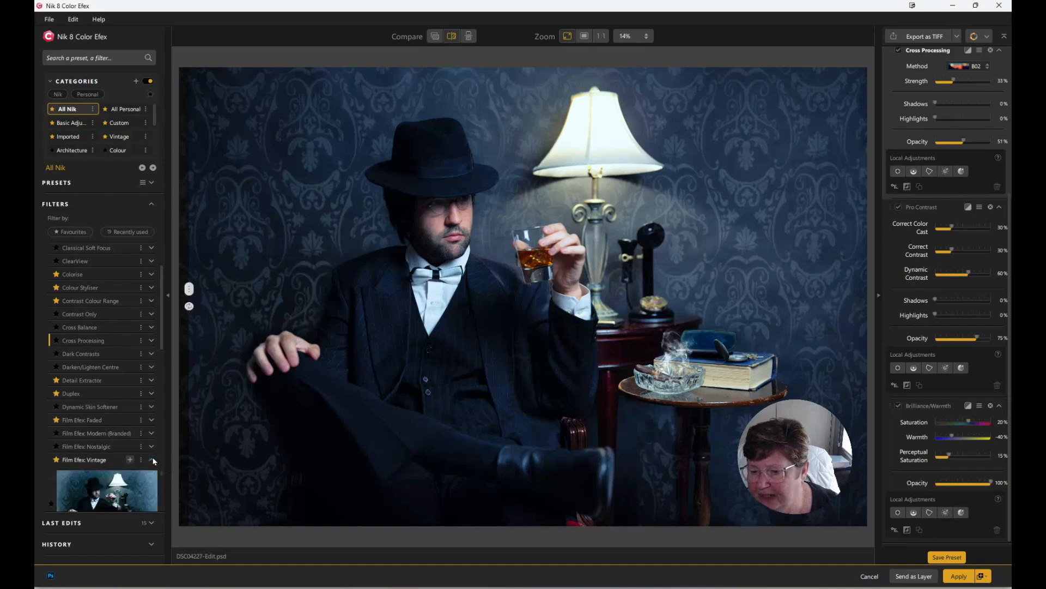
scroll(153, 461, down, 3)
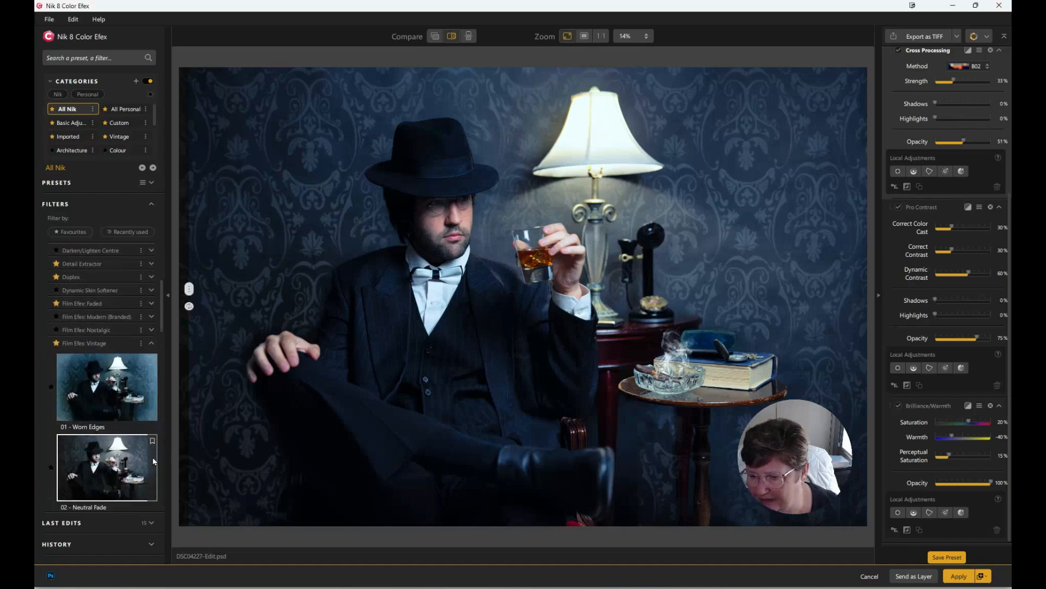
scroll(153, 461, down, 1)
scroll(153, 461, down, 4)
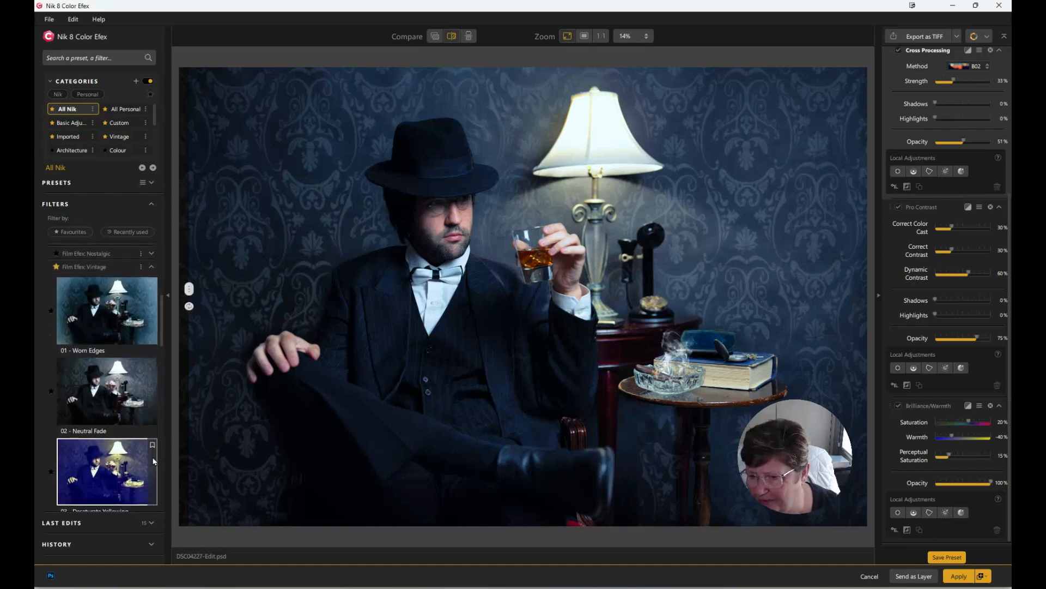
scroll(153, 461, down, 2)
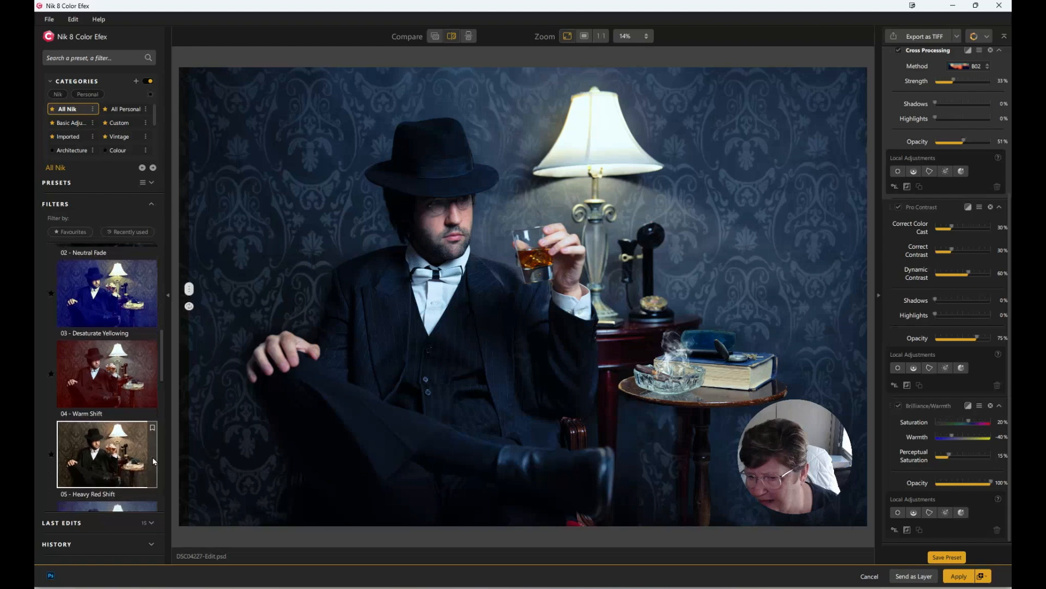
scroll(153, 461, down, 4)
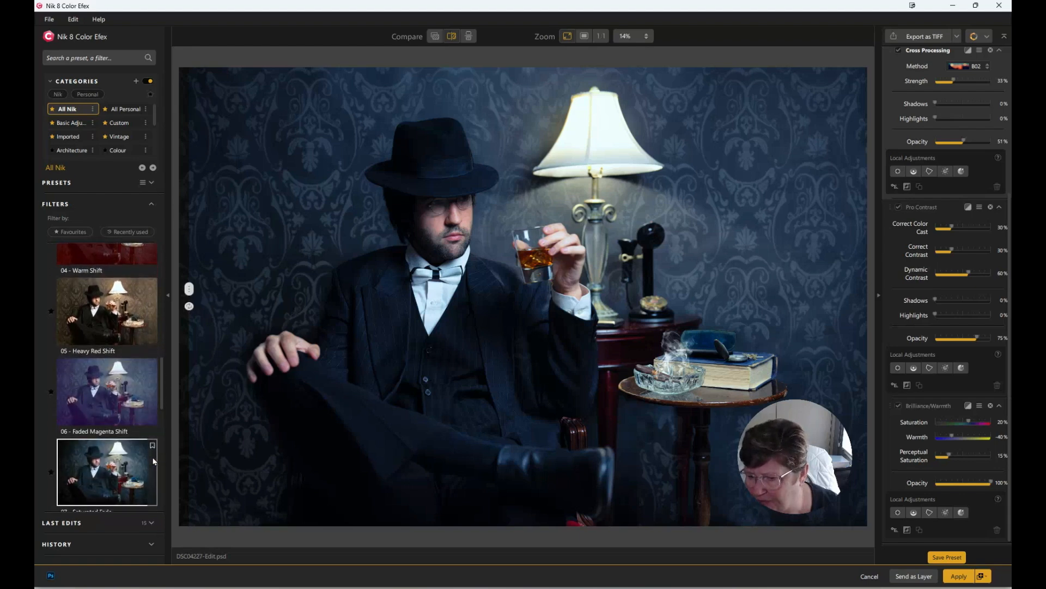
scroll(153, 461, down, 10)
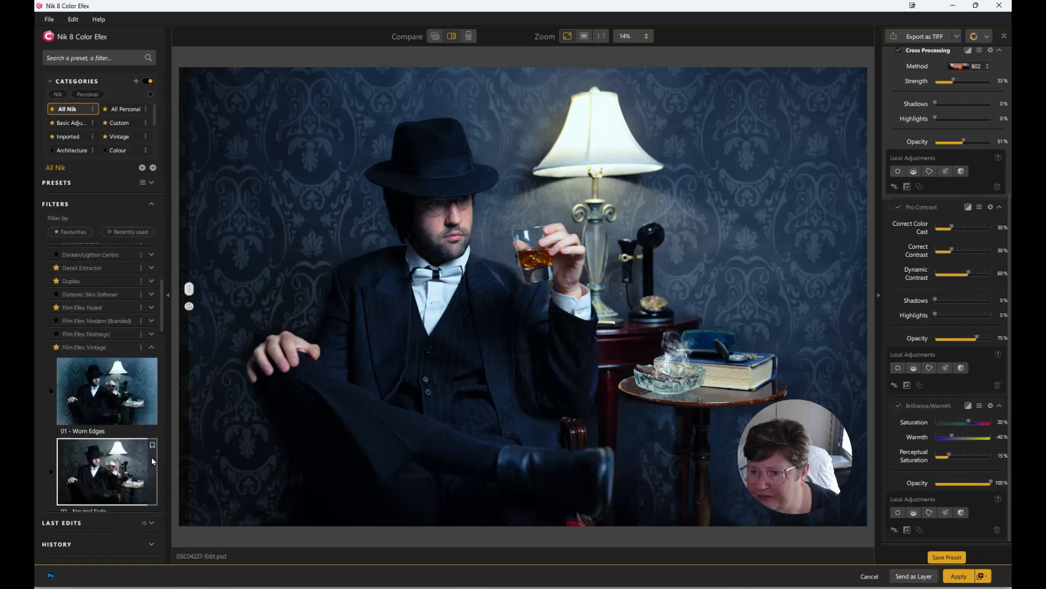
scroll(153, 461, up, 1)
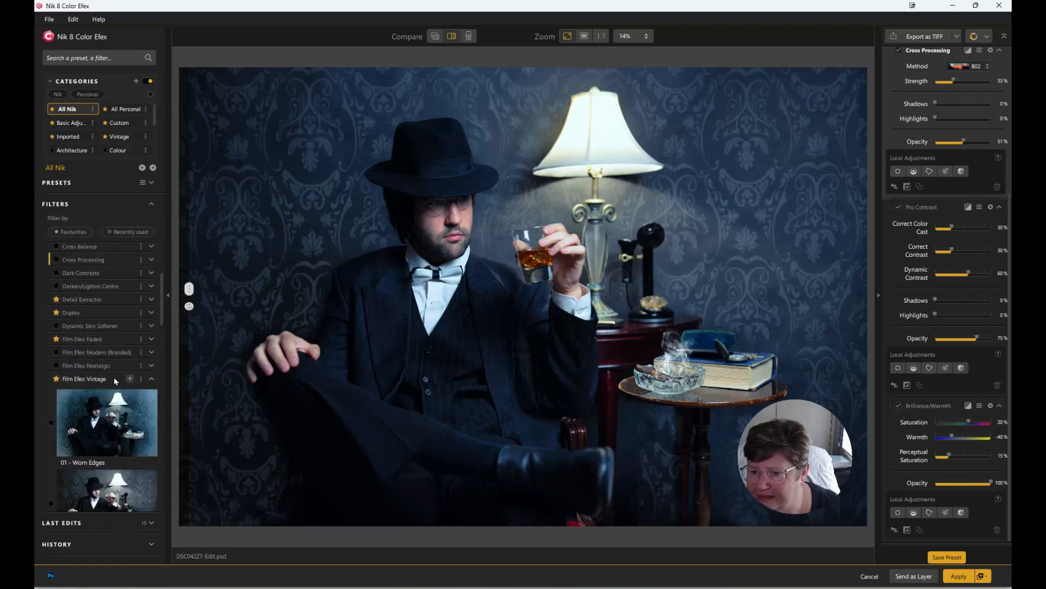
Replace the Cross Processing filter with the Film Efex: Nostalgic preset 04 - Warm Turquoise and reduce its opacity to 18%.
click(151, 365)
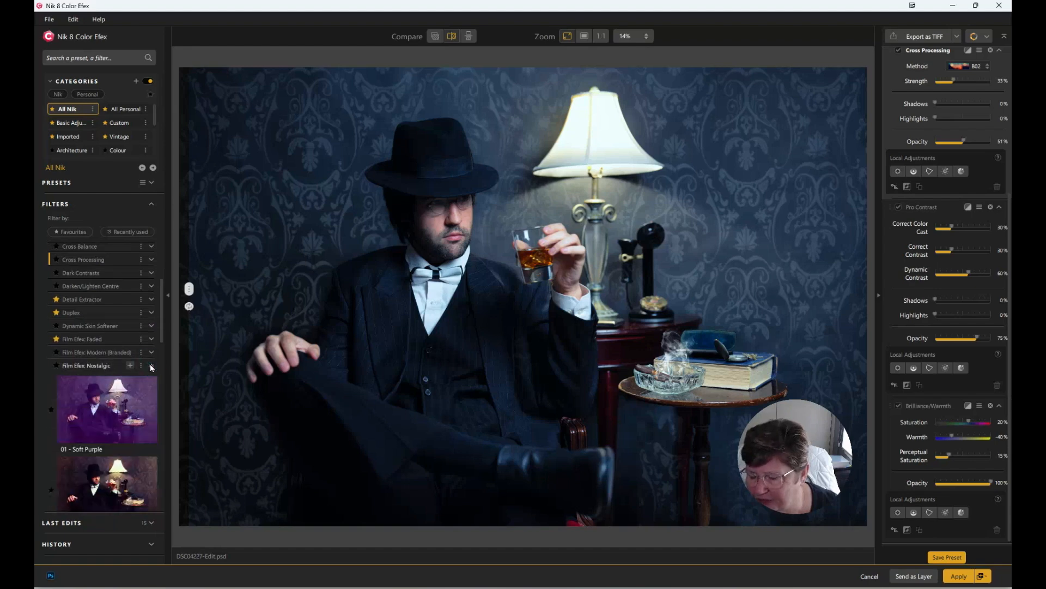
scroll(149, 364, down, 3)
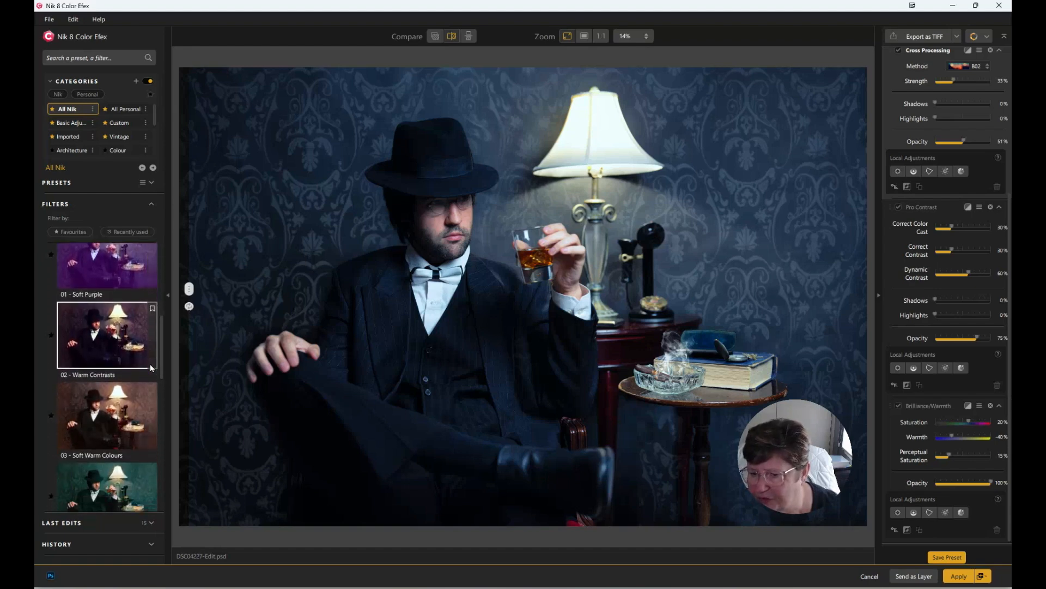
scroll(149, 364, down, 6)
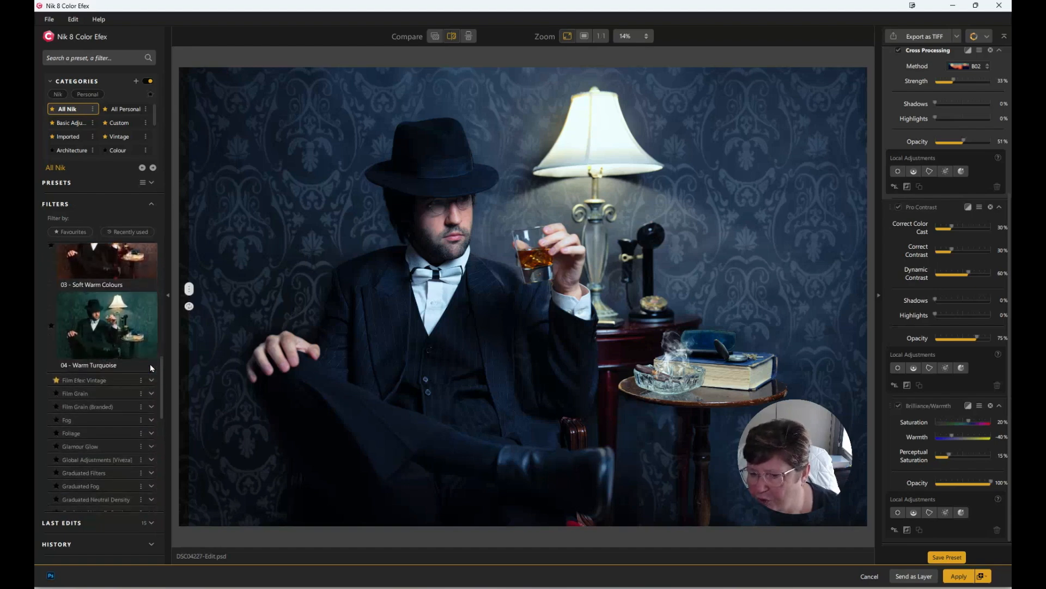
click(121, 294)
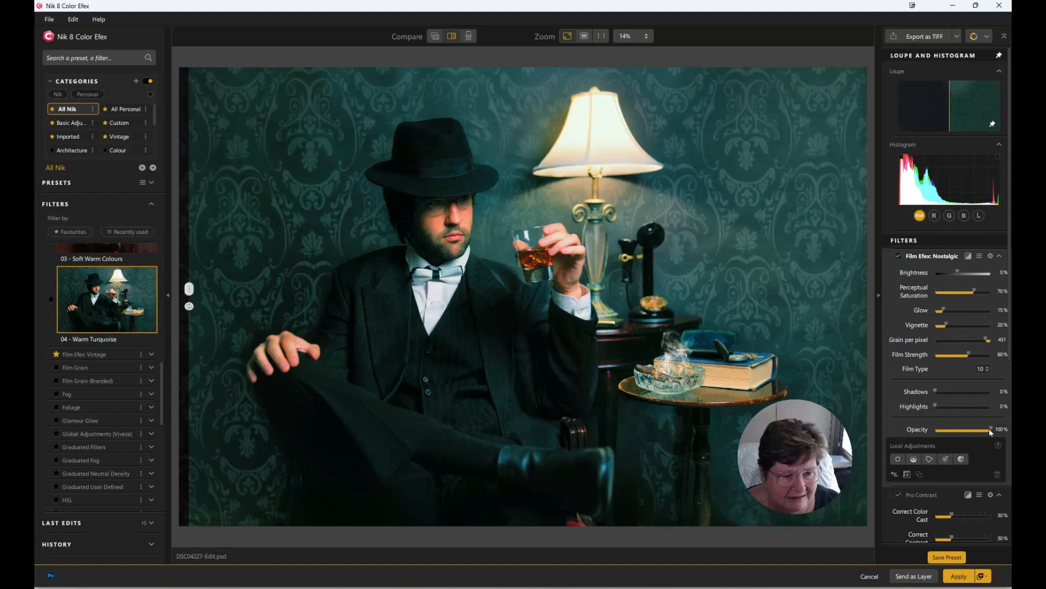
mouse_move(990, 430)
mouse_down()
mouse_move(937, 432)
mouse_move(994, 430)
mouse_up()
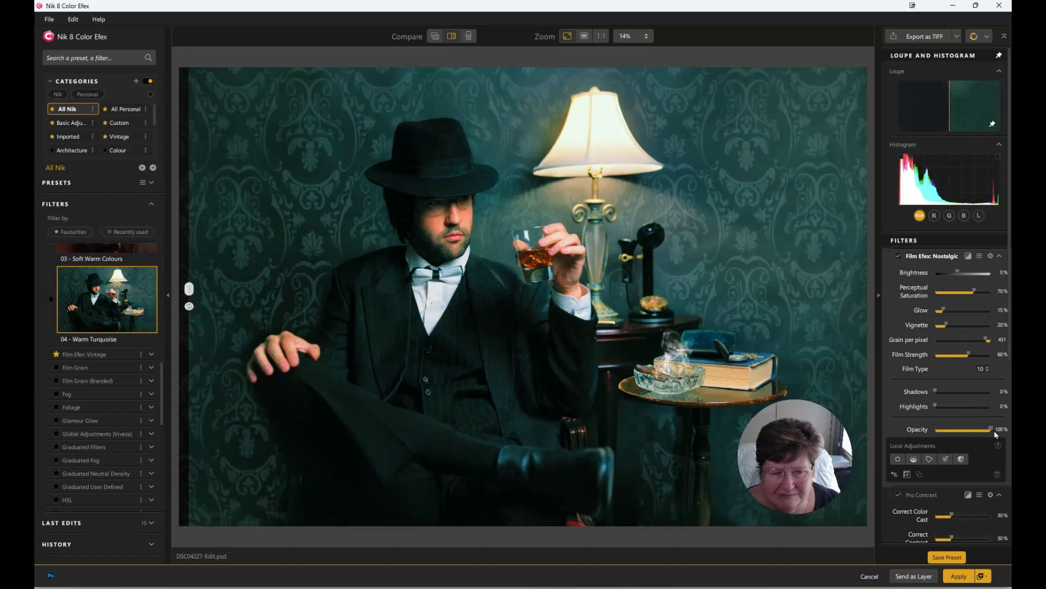
drag(994, 430, 947, 430)
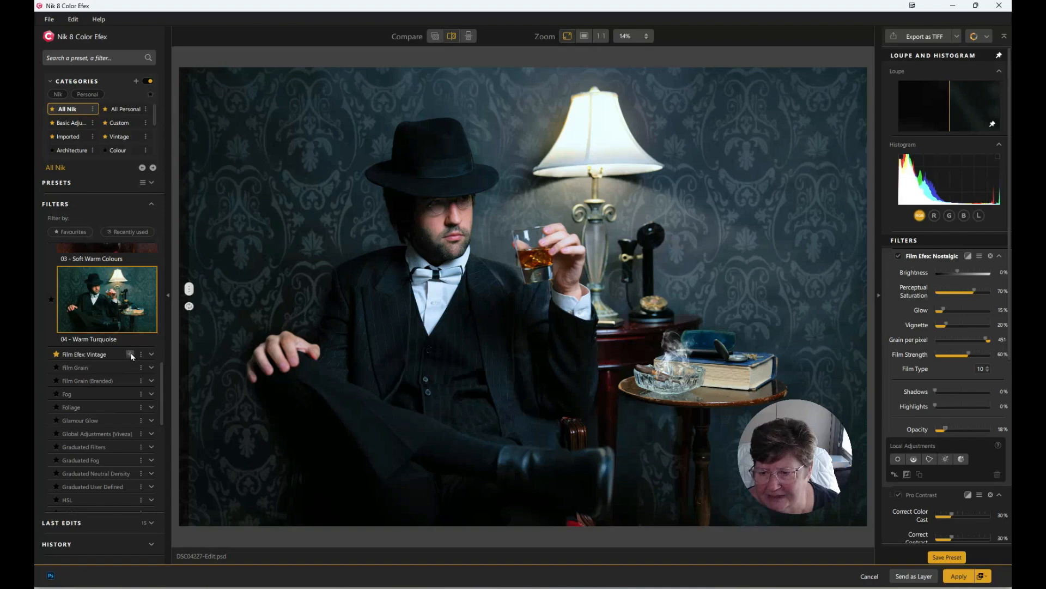
Add another Film Efex: Nostalgic filter below Brilliance/Warmth with the 04 - Warm Turquoise preset at 28% opacity.
scroll(134, 332, up, 5)
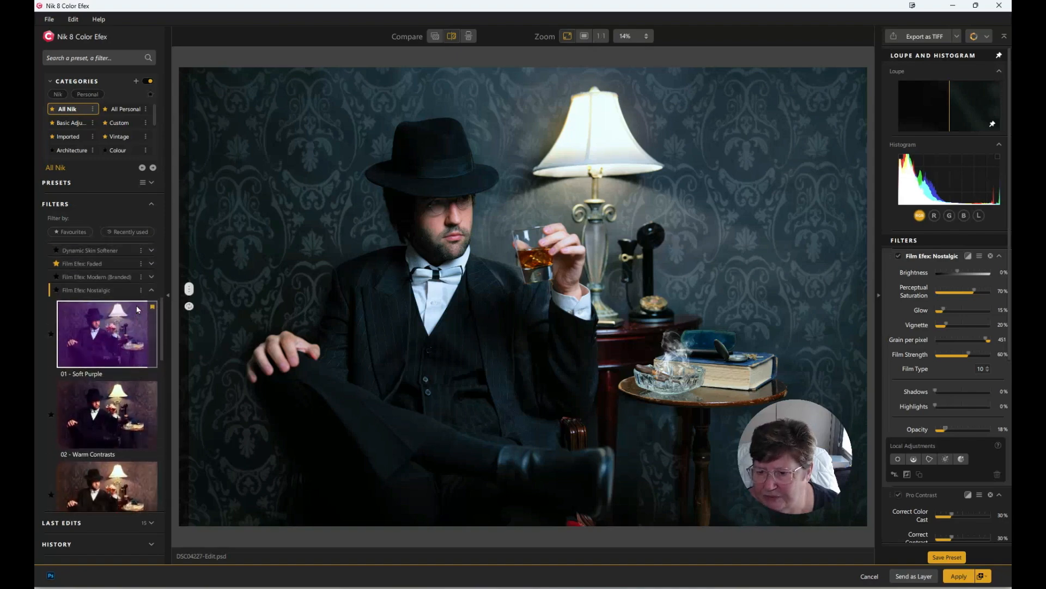
click(129, 291)
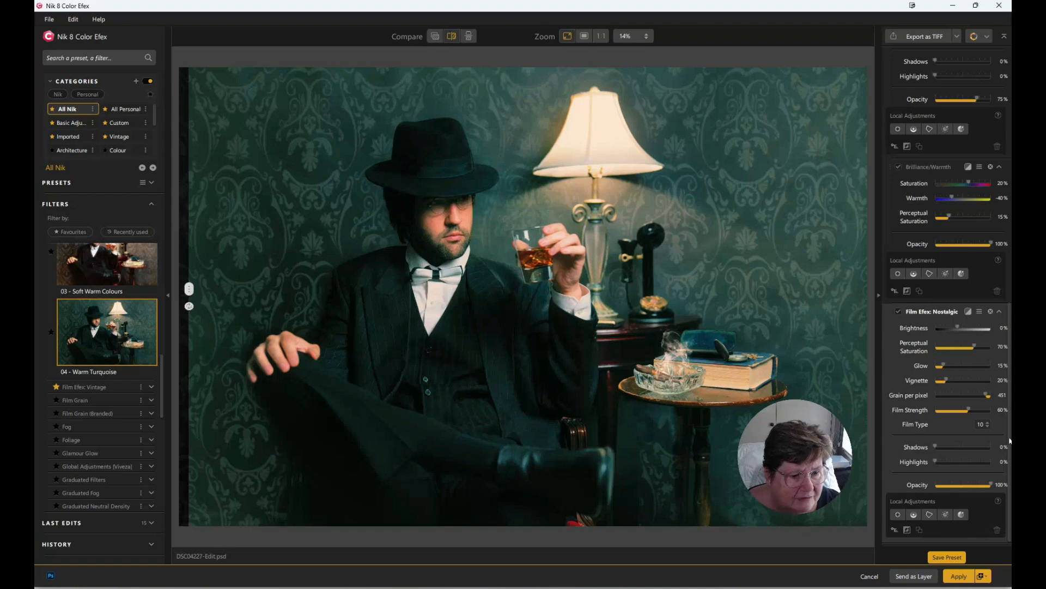
drag(991, 485, 953, 489)
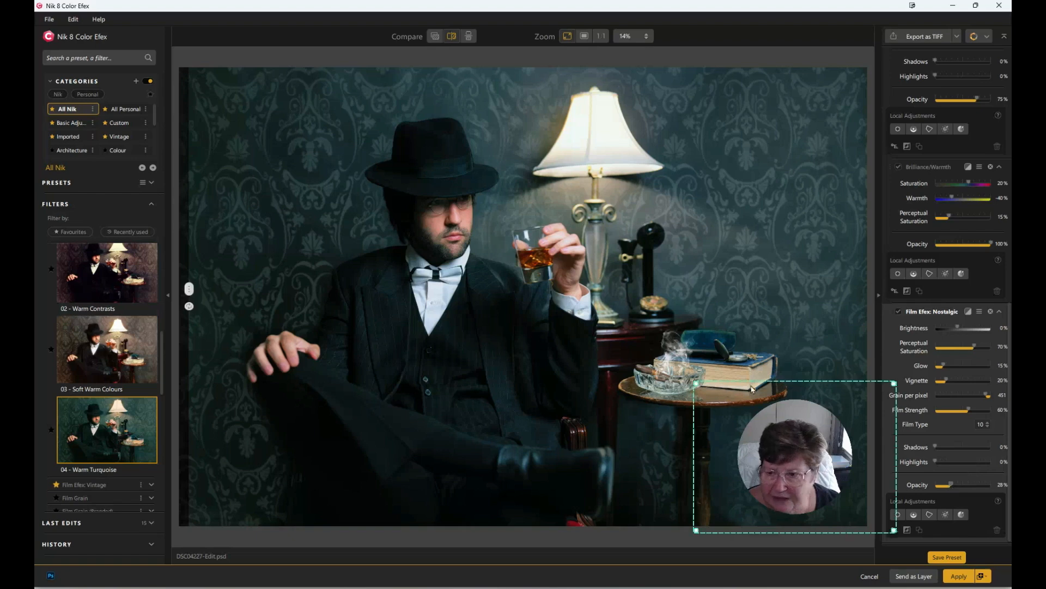
Try the Film Efex: Modern (Branded) preset 03 - Fujichrome Provia 100F in place of the last Nostalgic filter.
scroll(109, 284, up, 3)
click(151, 470)
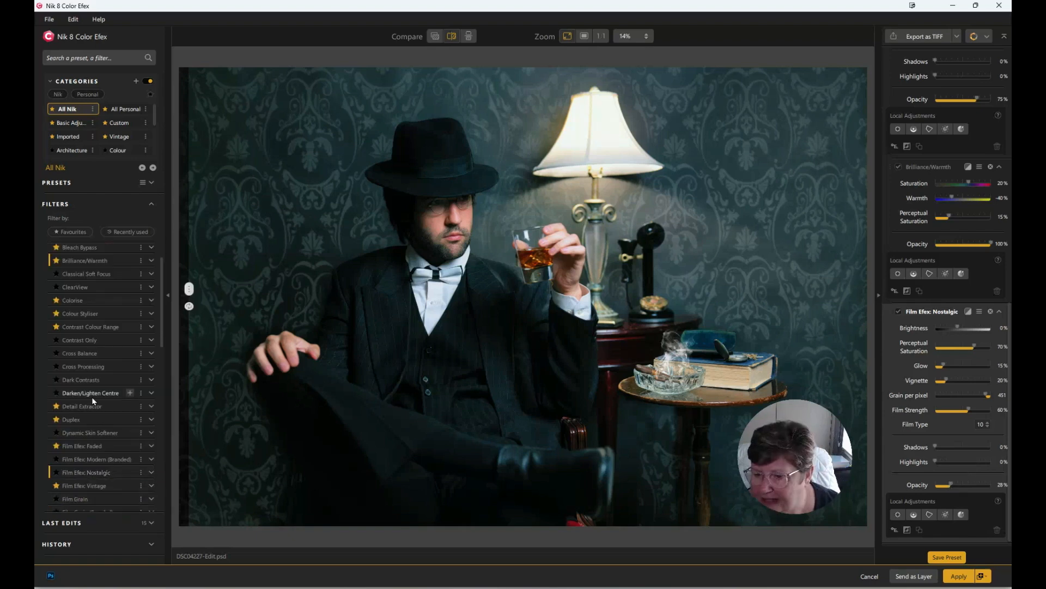
scroll(98, 436, down, 1)
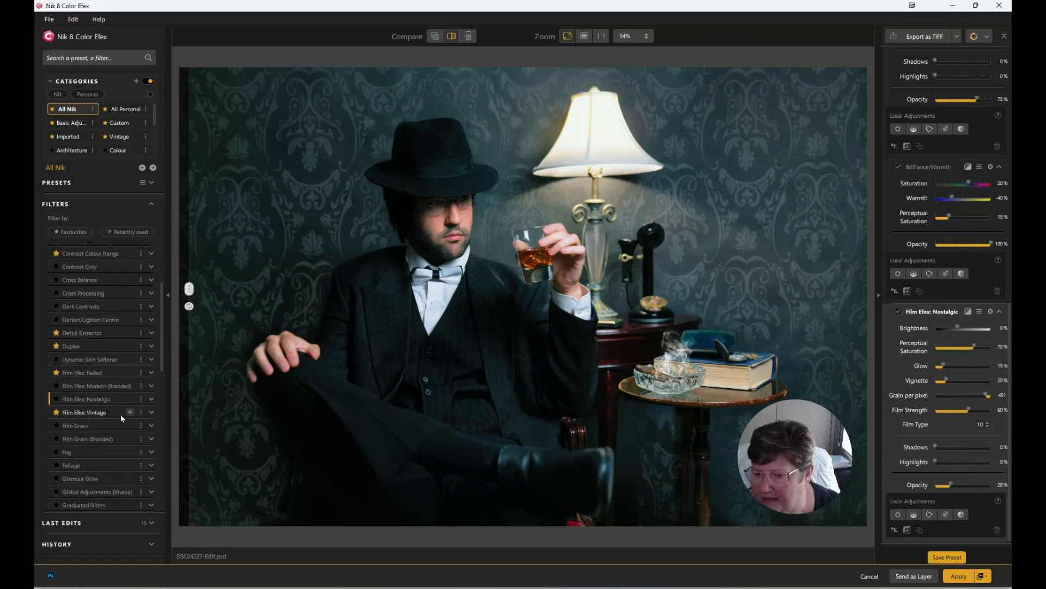
click(150, 386)
scroll(131, 430, down, 3)
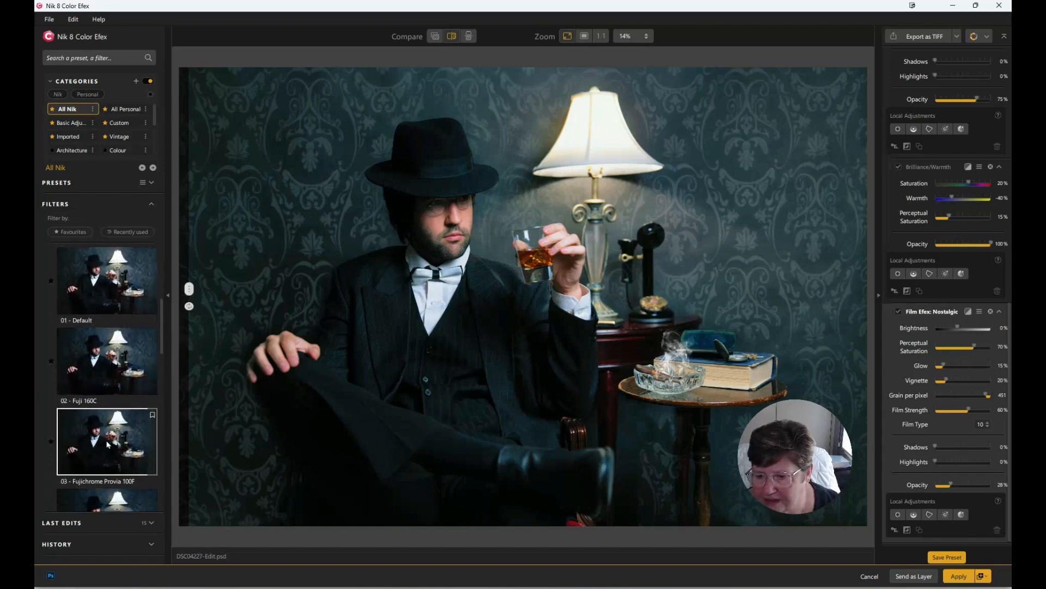
click(108, 442)
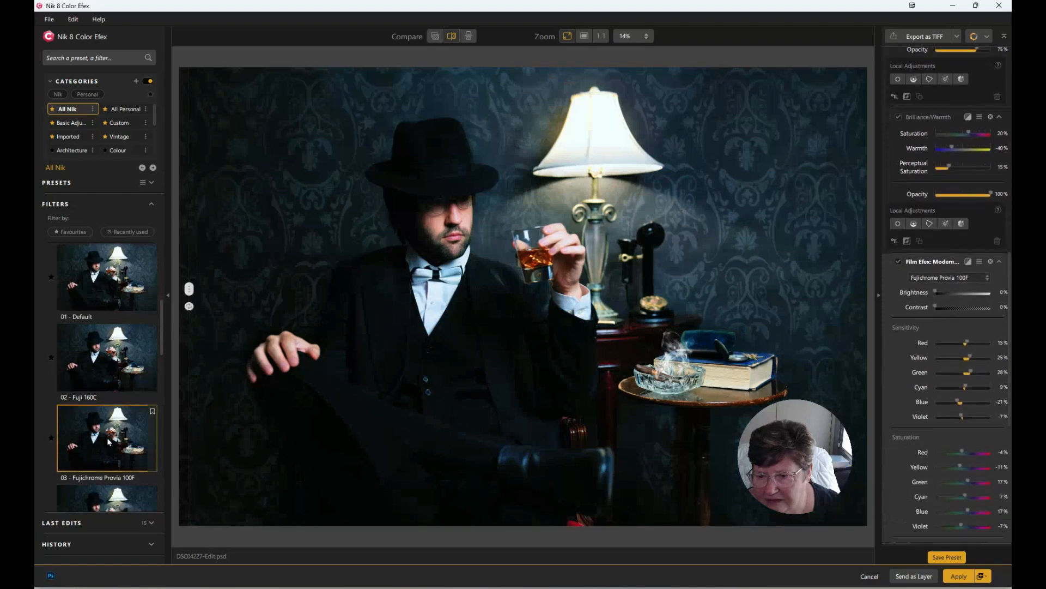
Apply the Film Efex: Modern (Branded) preset 06 - Kodak Portra 160VC and set its brightness to 21%.
scroll(108, 438, down, 3)
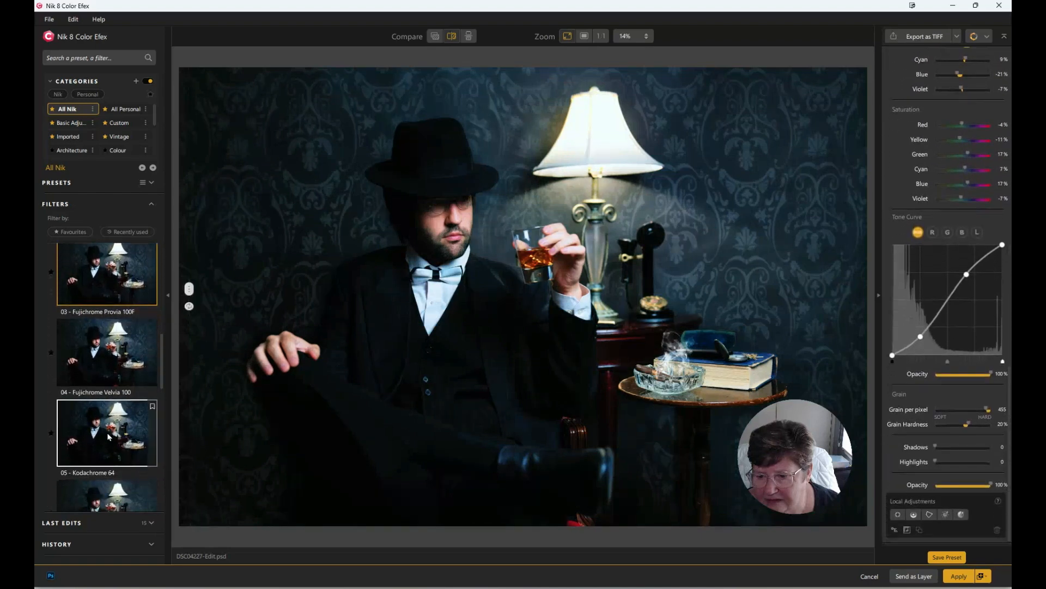
scroll(112, 427, down, 3)
click(115, 413)
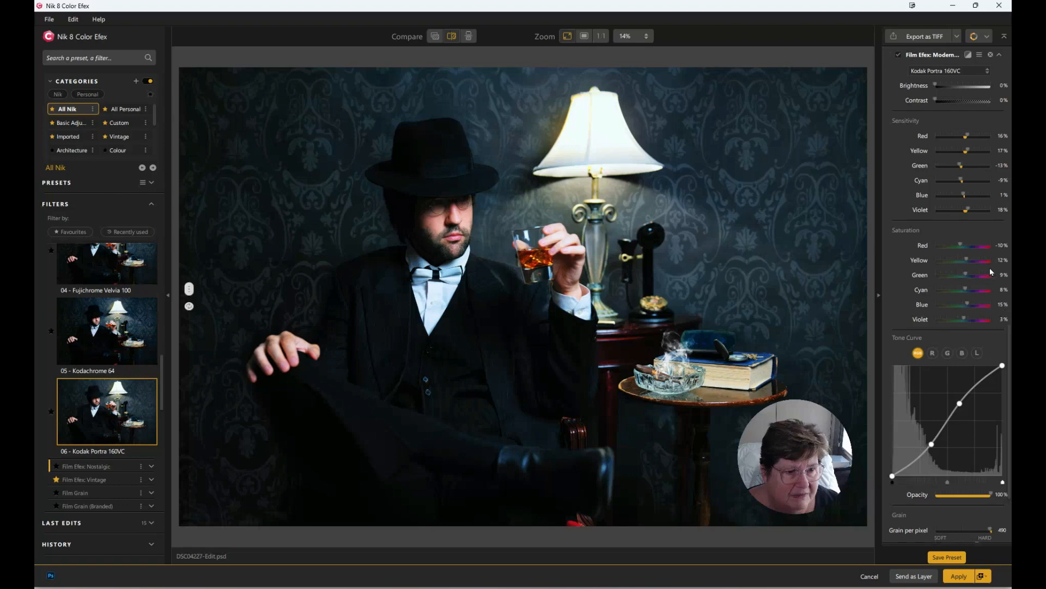
scroll(990, 269, up, 2)
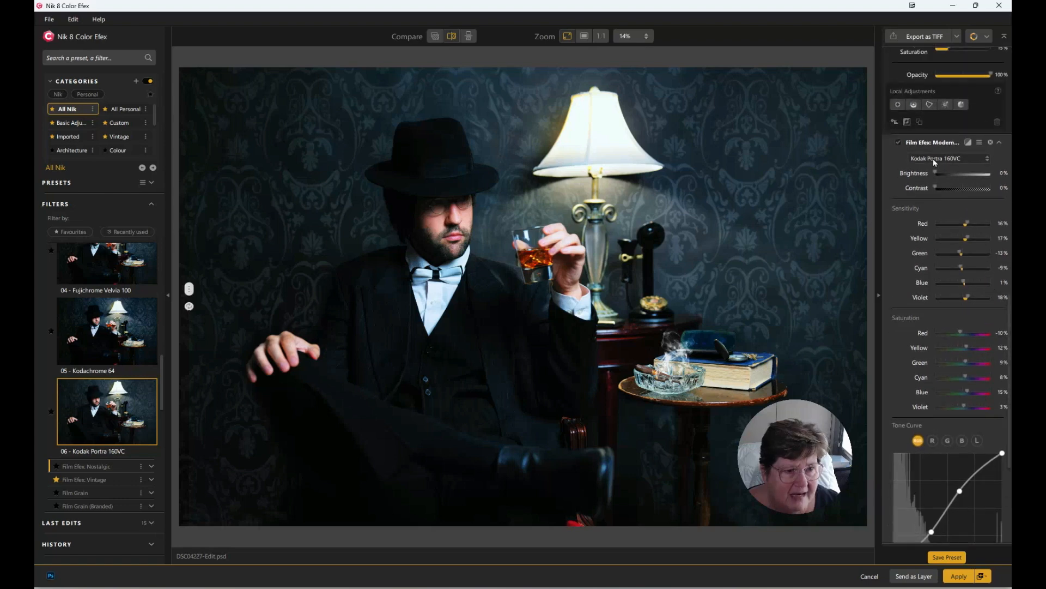
drag(935, 173, 950, 173)
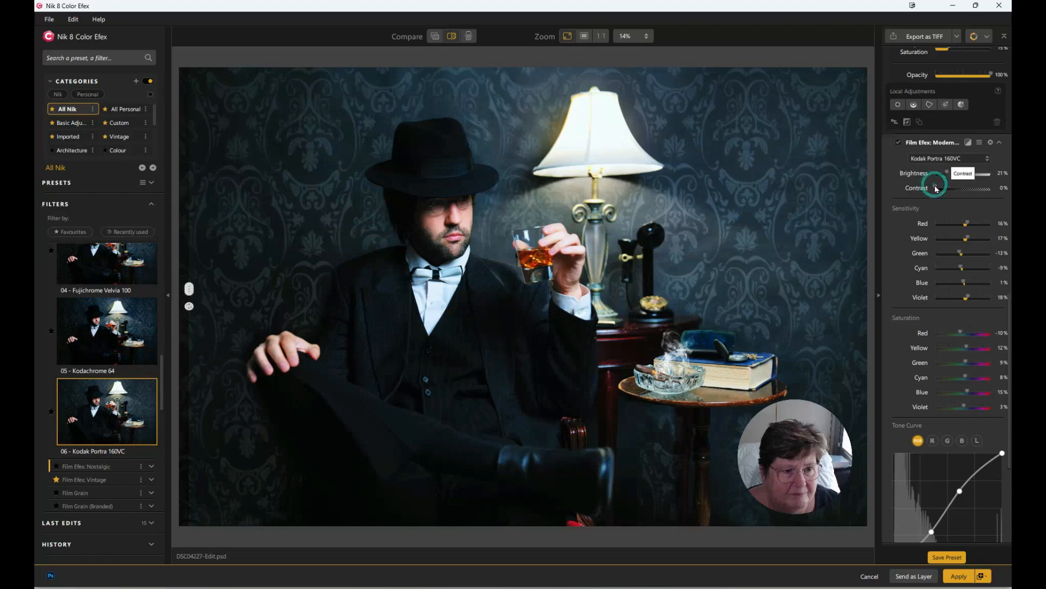
Set the Kodak Portra 160VC filter's contrast to 40% and its sensitivities to red 8%, yellow 26%, cyan 36% and violet -69%.
drag(934, 185, 958, 186)
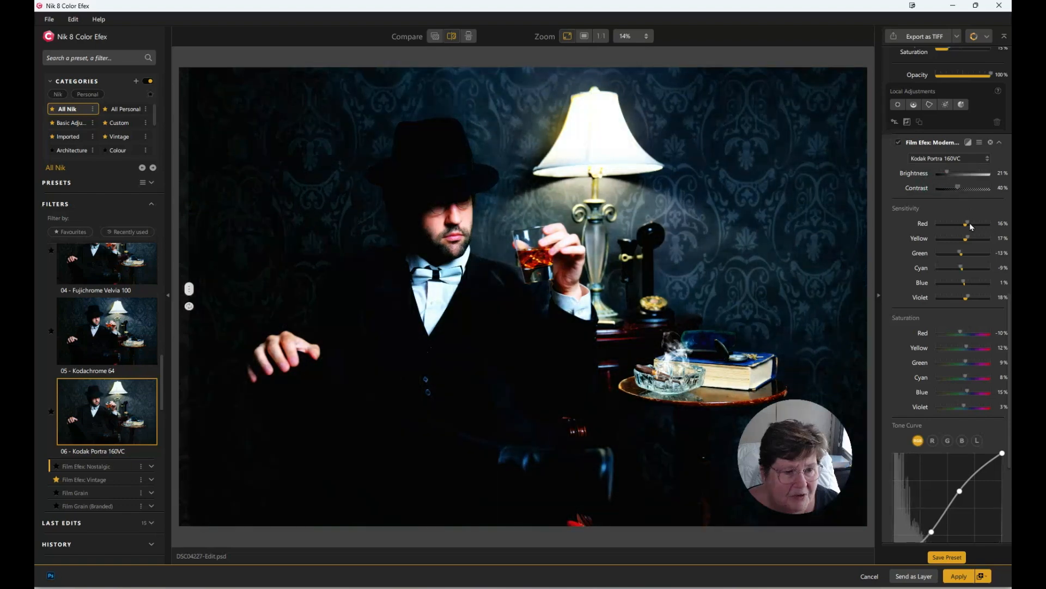
mouse_move(963, 224)
mouse_down()
mouse_move(946, 225)
mouse_move(967, 228)
mouse_up()
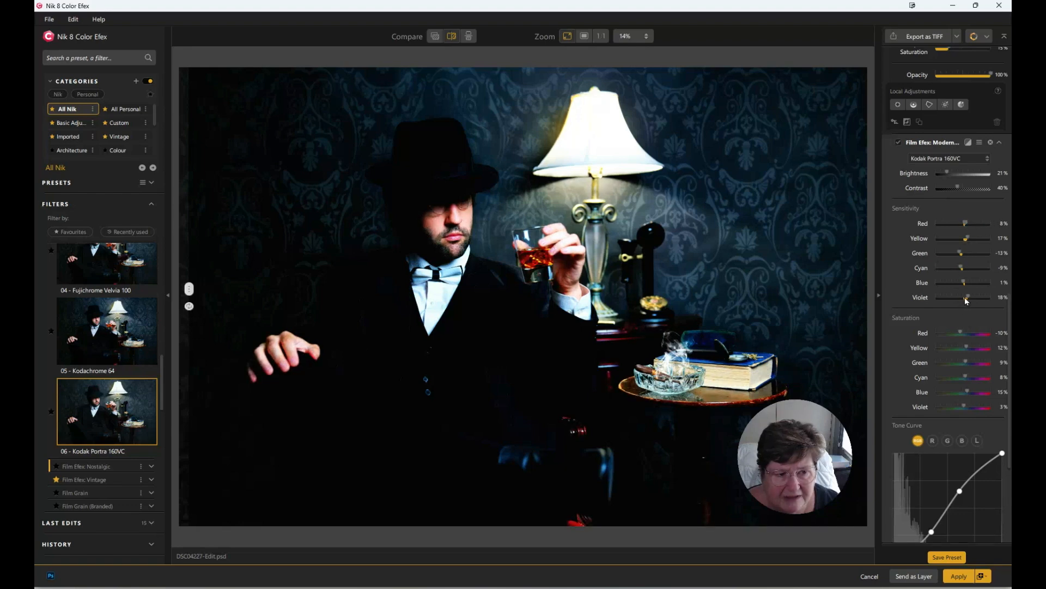
drag(966, 298, 972, 242)
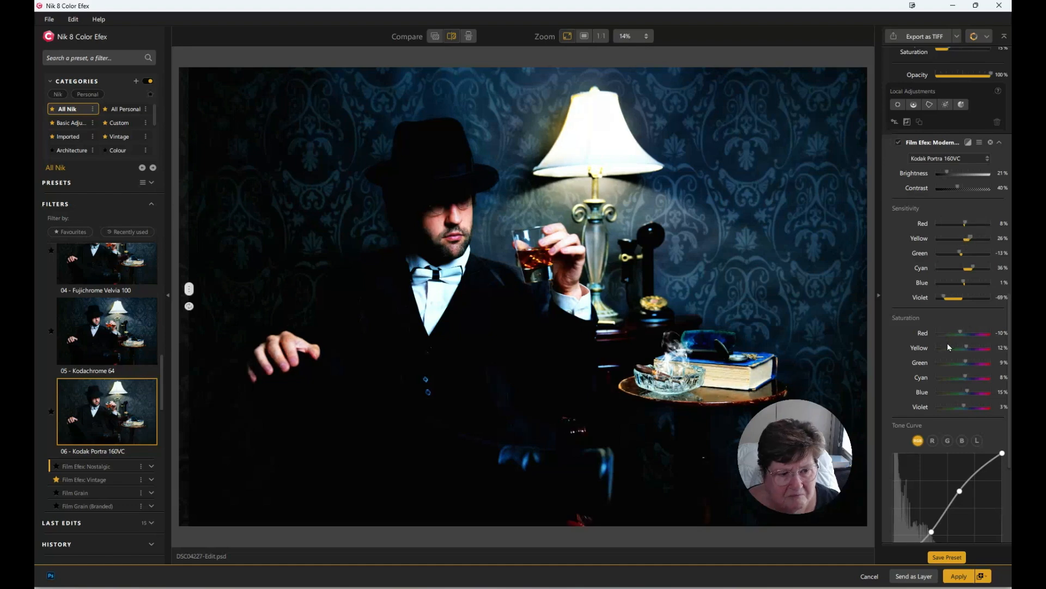
Lower the Kodak Portra 160VC filter's red saturation to -44% and its overall opacity to 50%.
drag(963, 332, 953, 333)
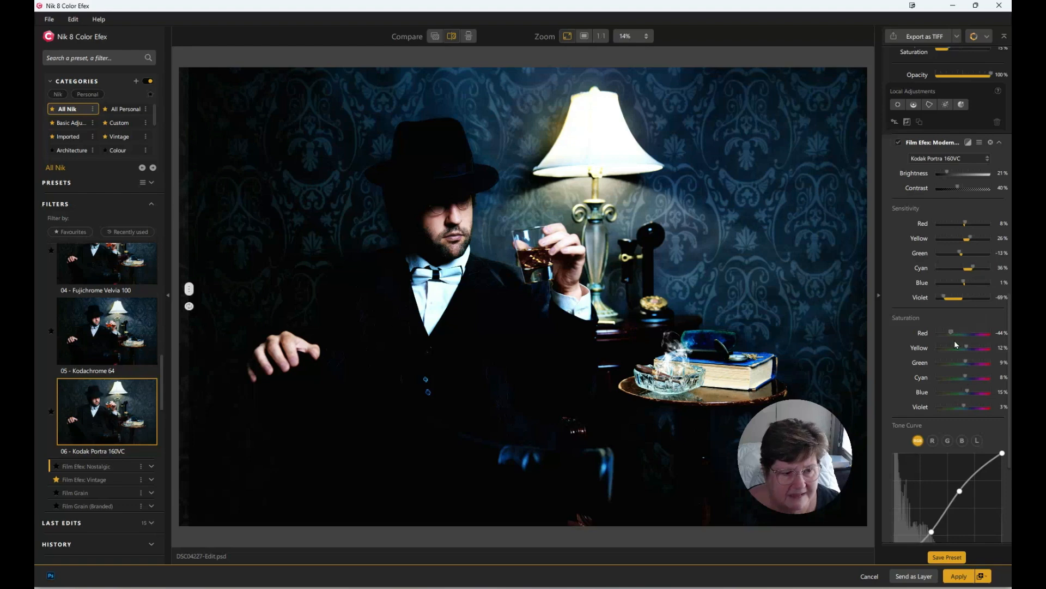
scroll(950, 347, down, 5)
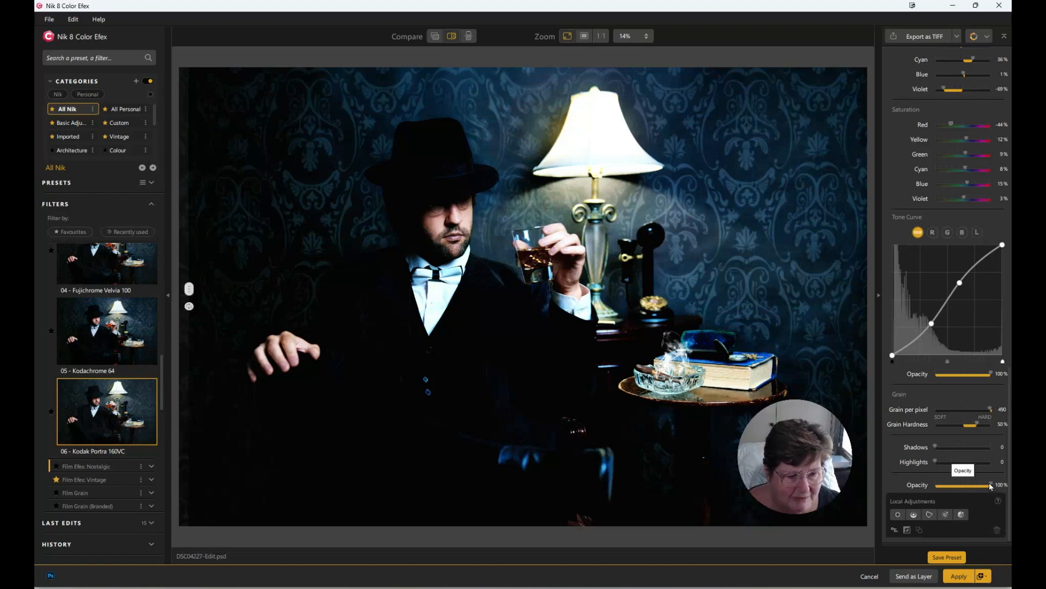
drag(990, 485, 963, 483)
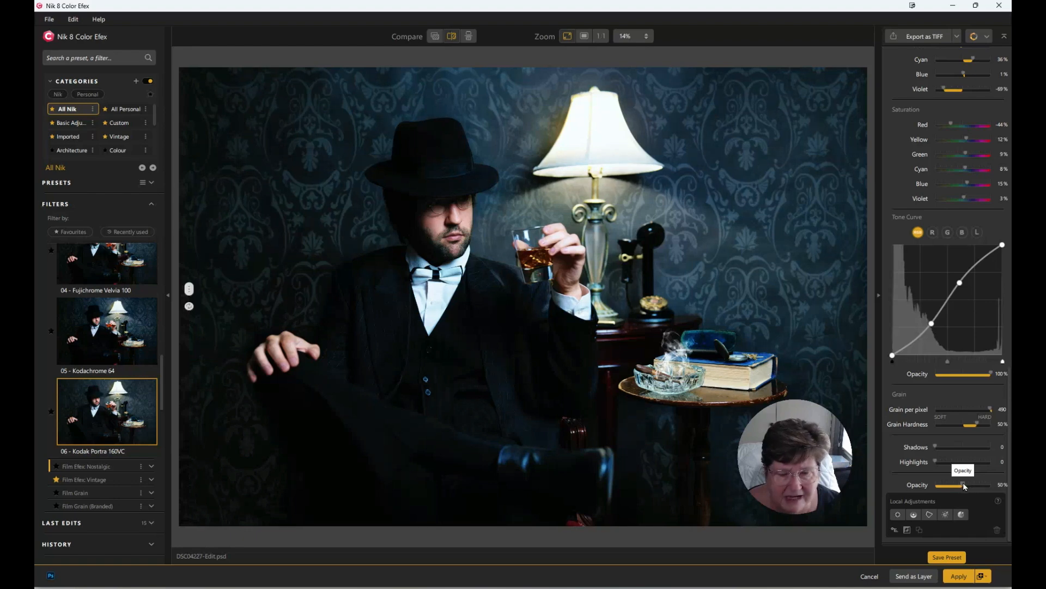
Add a Darken/Lighten Centre filter, compare its presets and apply 02 - Maximum Depth.
scroll(142, 318, up, 10)
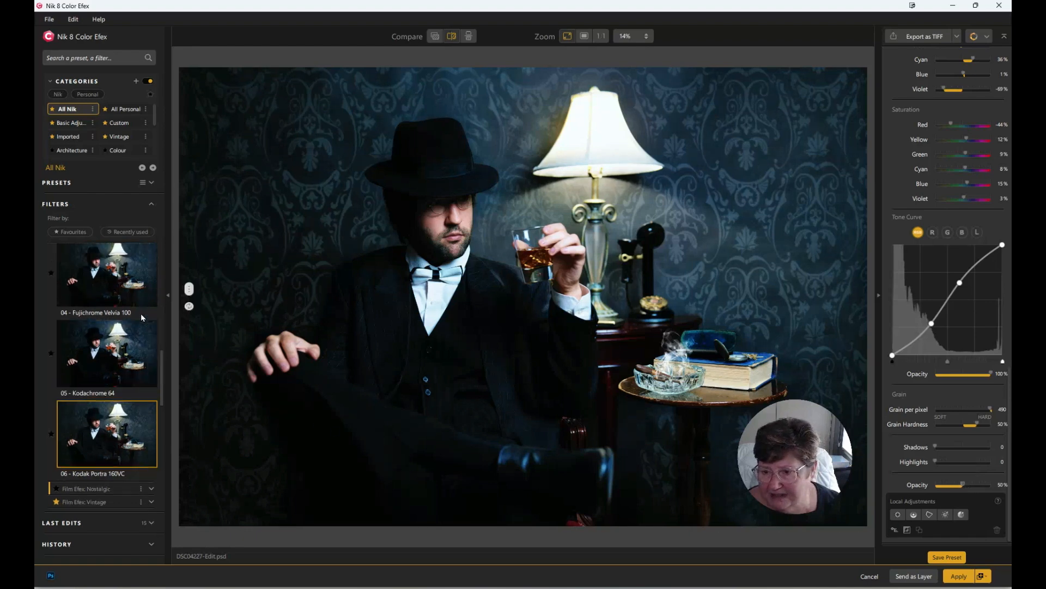
click(152, 322)
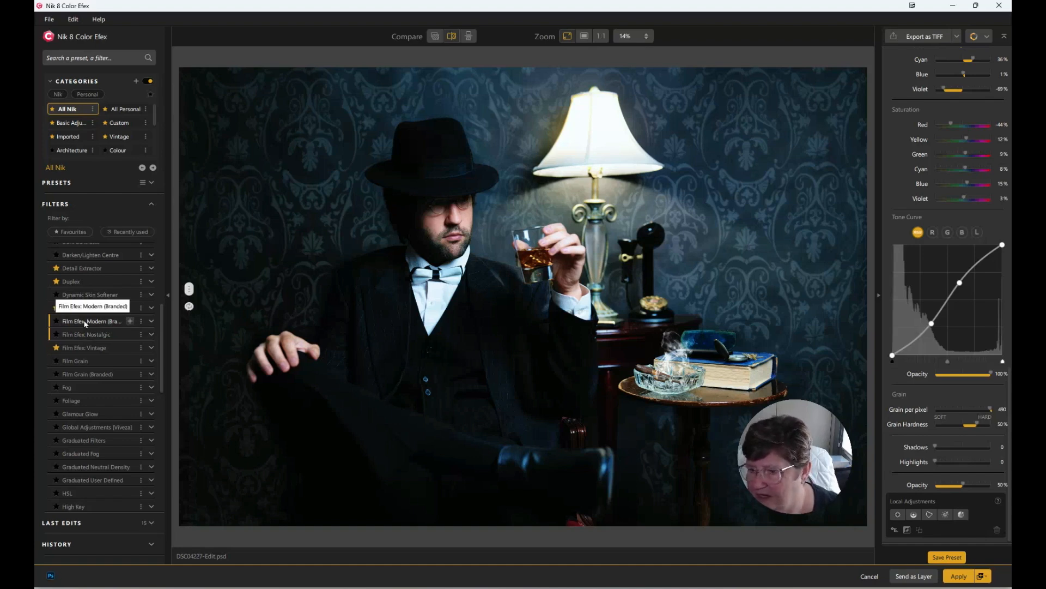
click(130, 255)
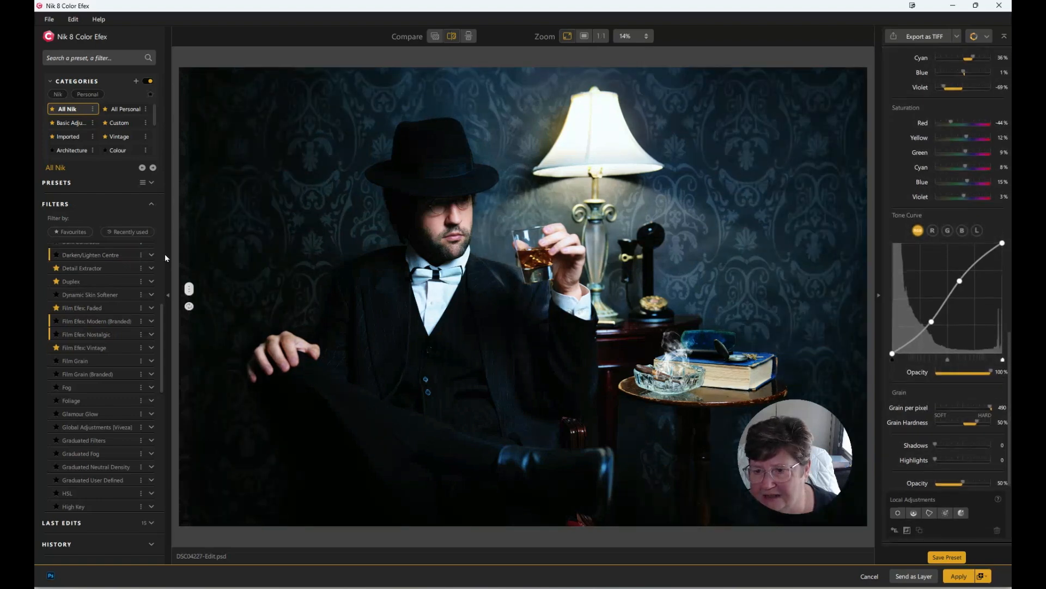
click(152, 256)
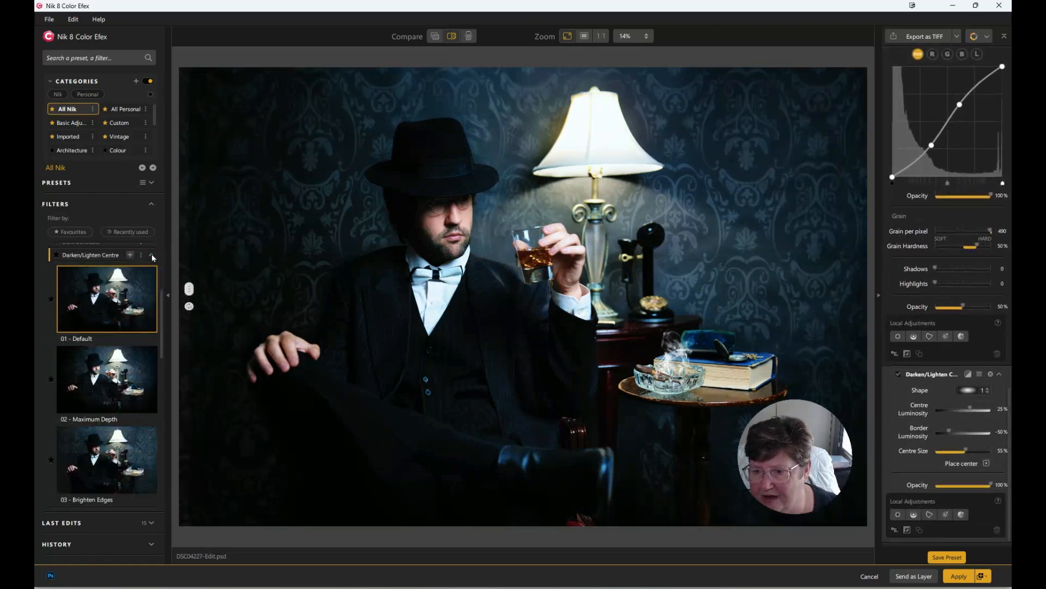
click(119, 391)
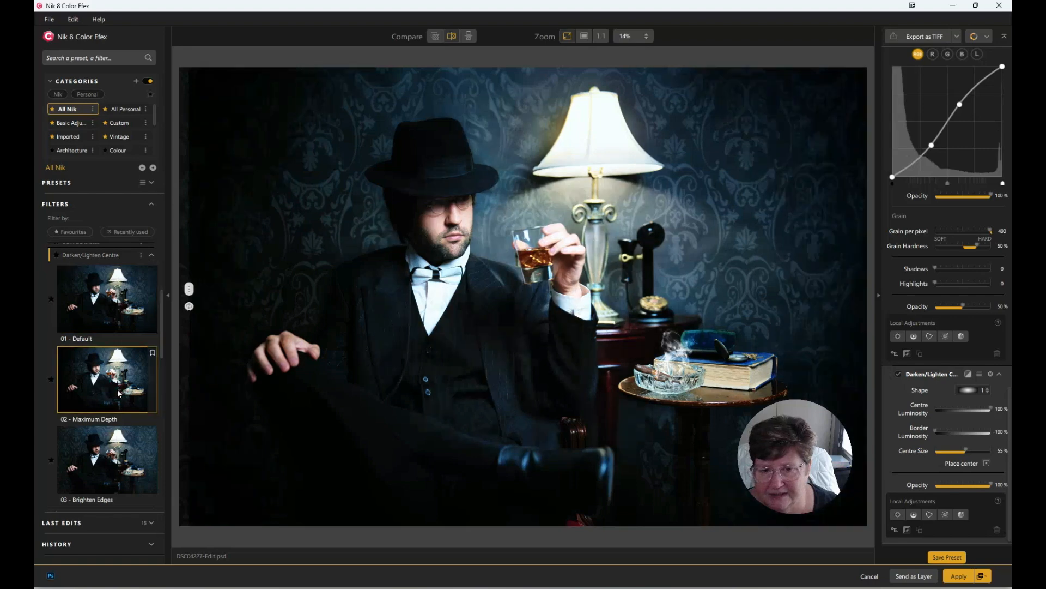
scroll(119, 393, down, 1)
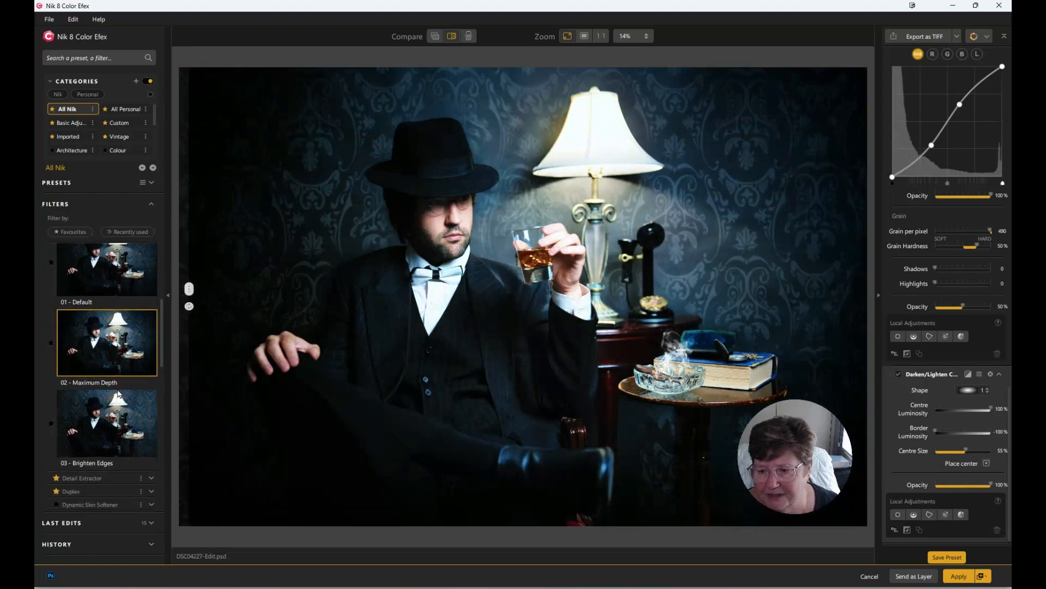
click(102, 427)
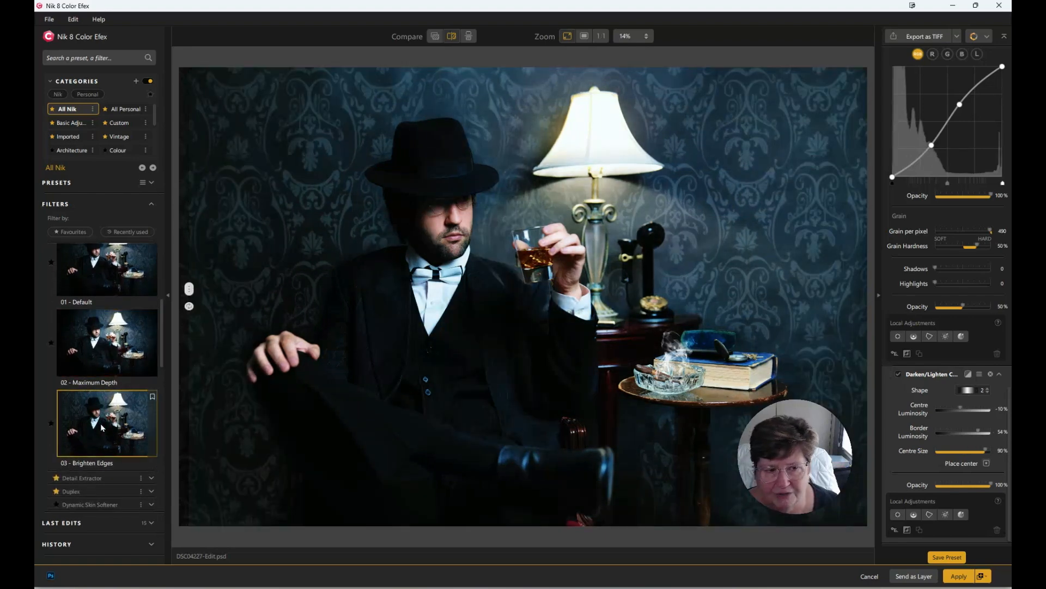
click(108, 335)
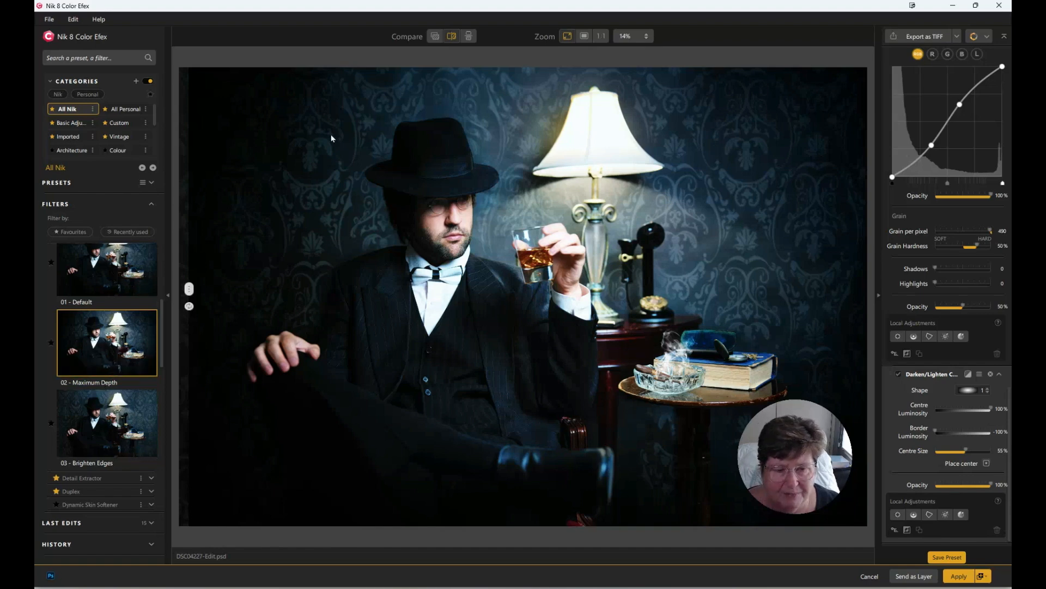
Try shape 2 for the Darken/Lighten Centre filter and return it to shape 1.
click(985, 391)
click(969, 415)
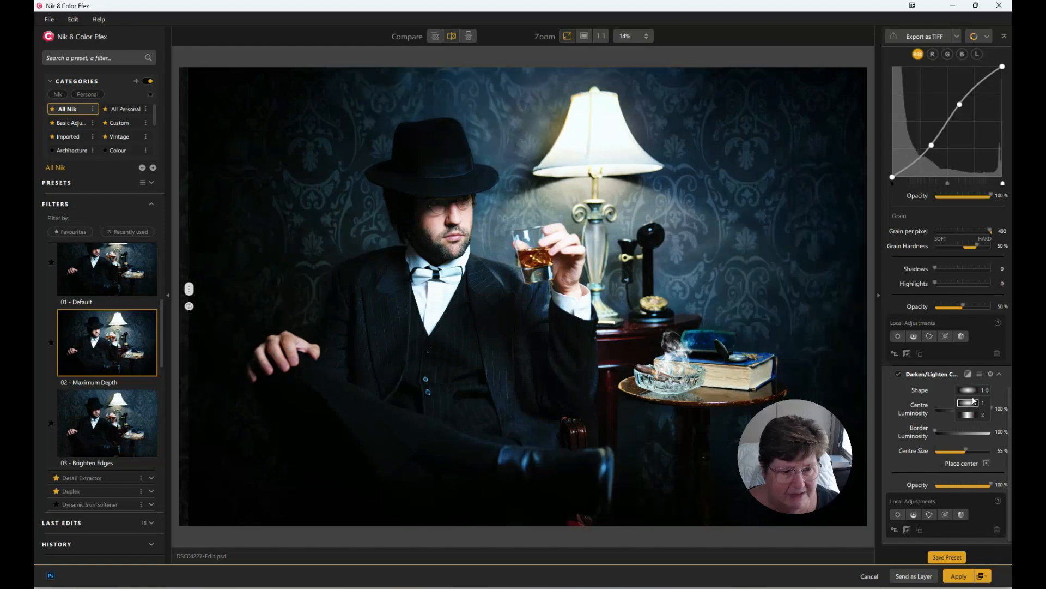
click(973, 402)
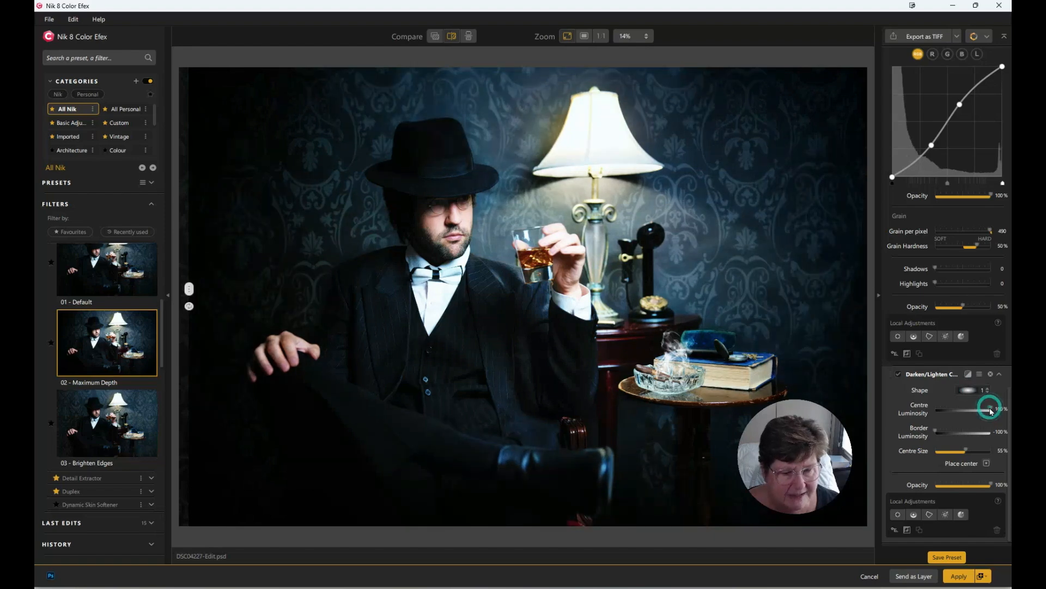
Set the Darken/Lighten Centre filter's centre luminosity to 89%, centre size to 51% and opacity to 78%.
drag(991, 412, 988, 414)
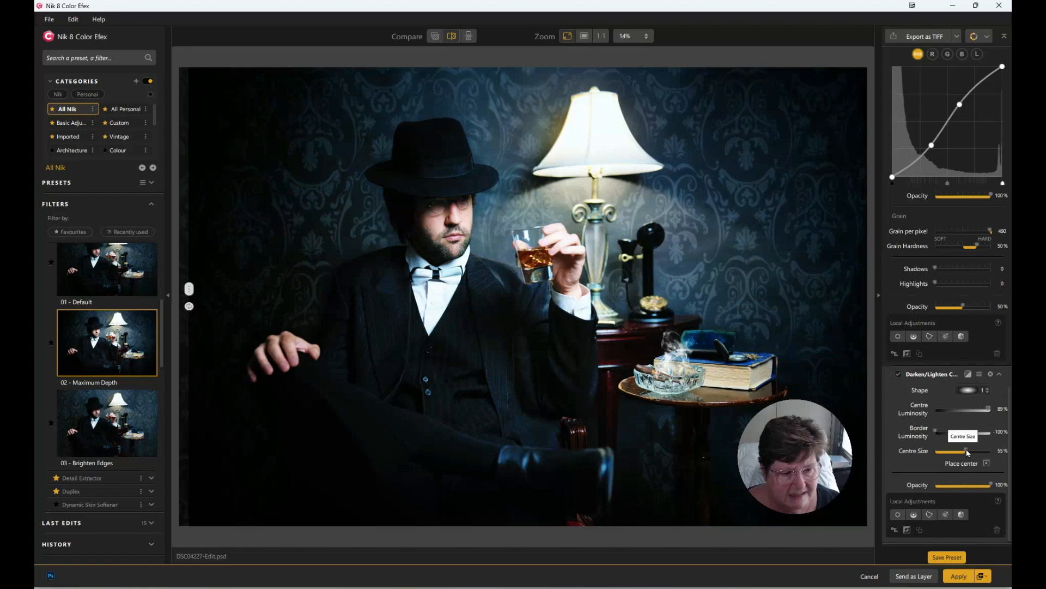
mouse_move(967, 449)
mouse_down()
mouse_move(978, 449)
mouse_move(934, 449)
mouse_move(963, 452)
mouse_up()
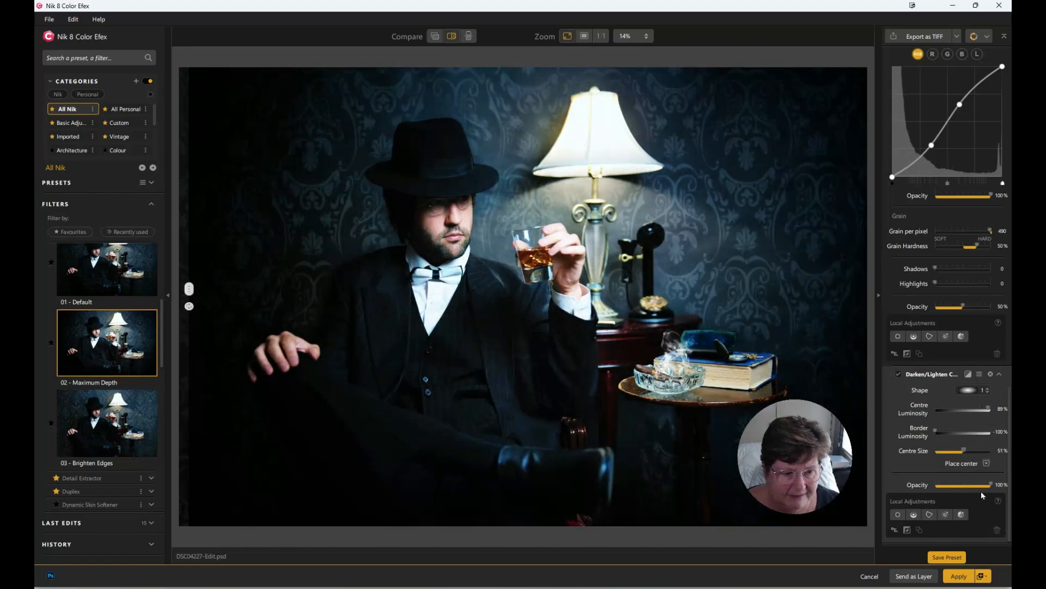
drag(990, 489, 983, 488)
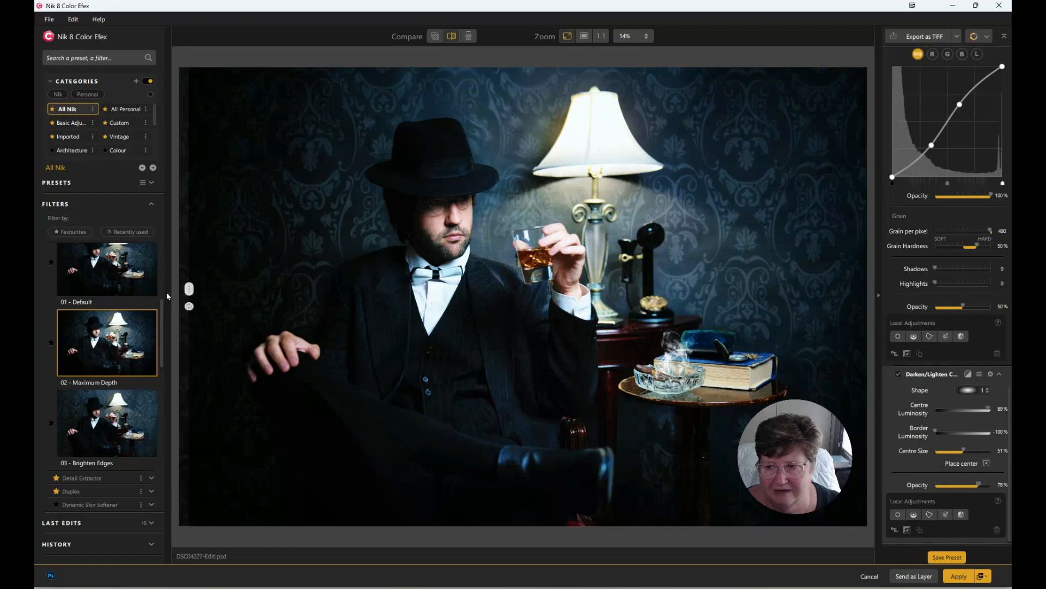
Collapse the Film Efex: Modern and Darken/Lighten Centre settings and add a Detail Extractor filter to the stack.
scroll(159, 300, down, 4)
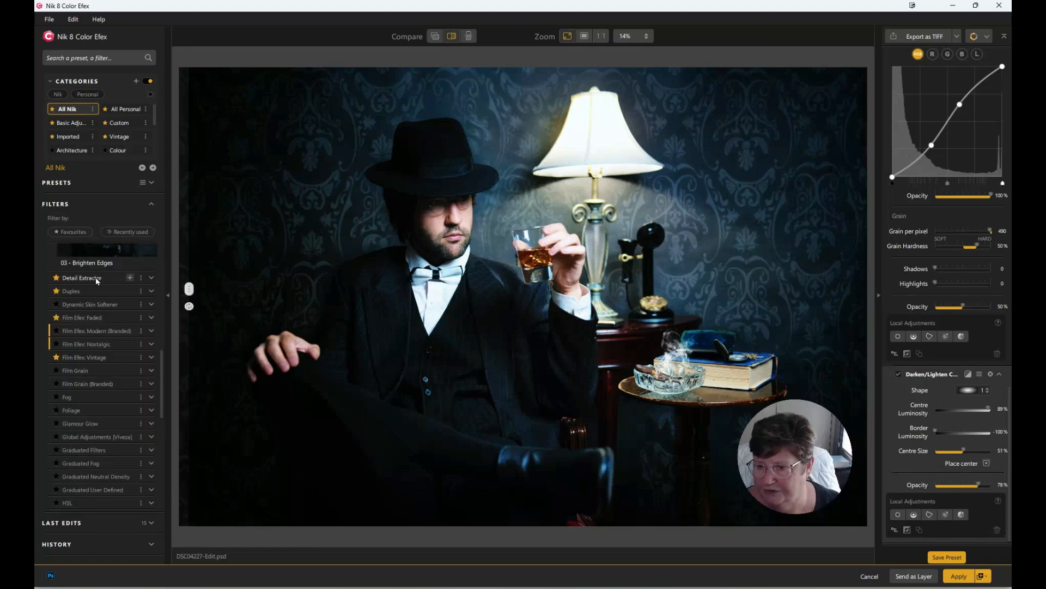
click(130, 279)
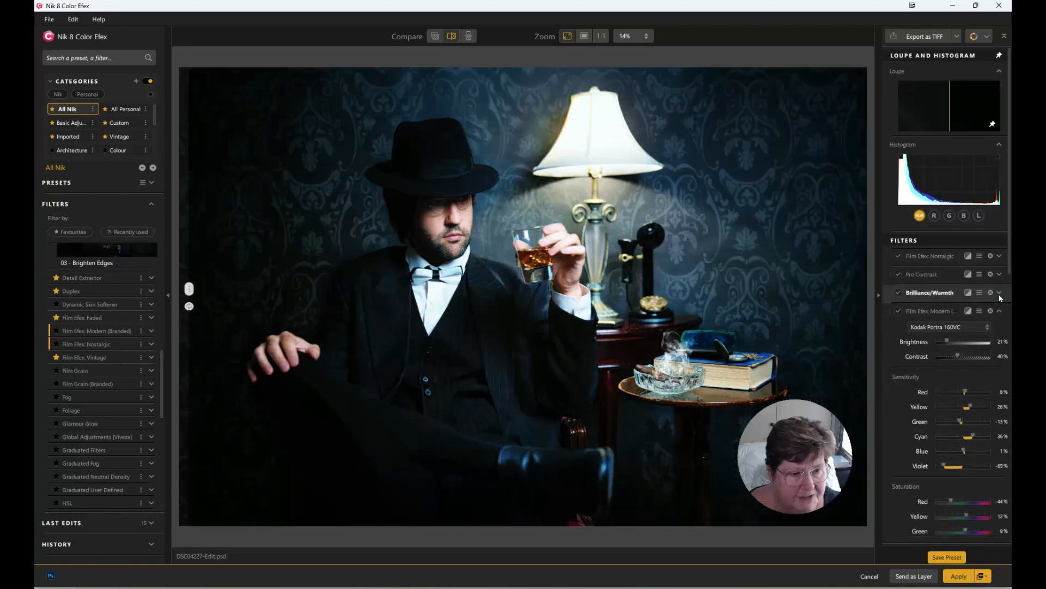
click(1002, 310)
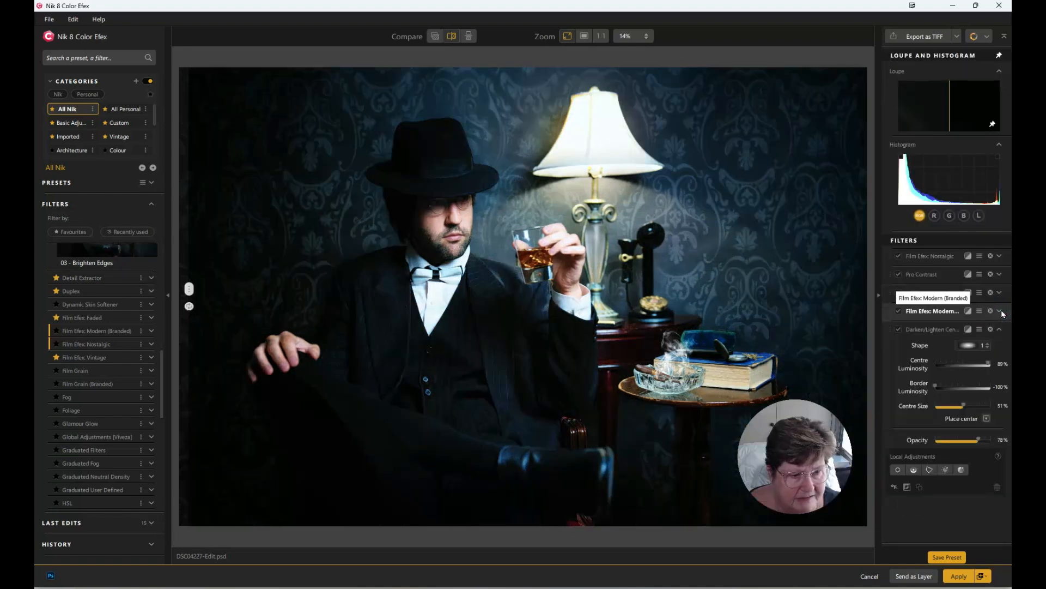
click(1000, 329)
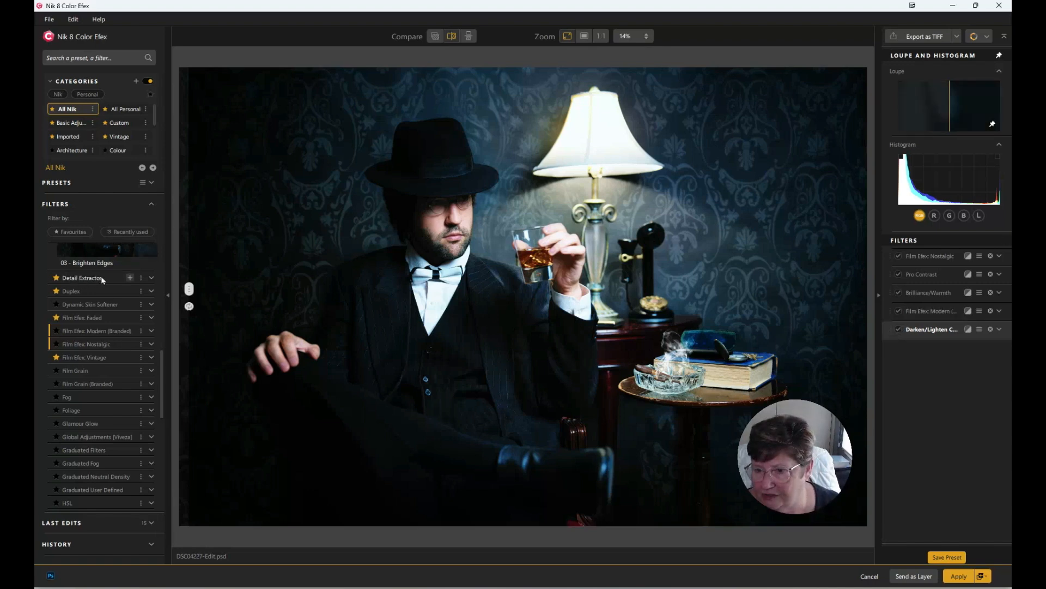
click(131, 278)
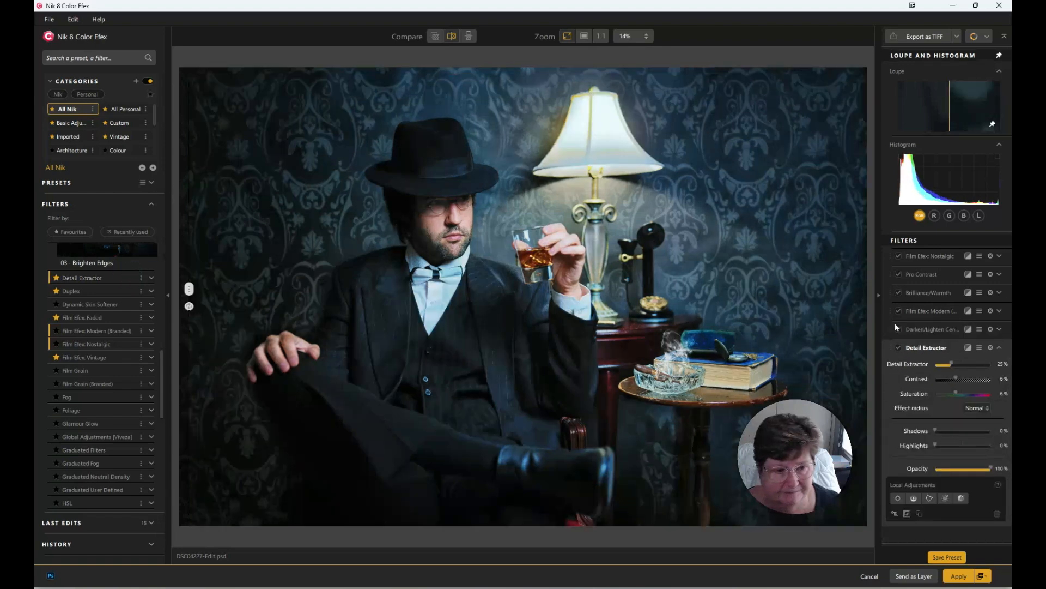
Limit Detail Extractor with an enlarged, lower-diffusion control point on the man's face and another control point on the lampshade.
click(897, 497)
click(447, 225)
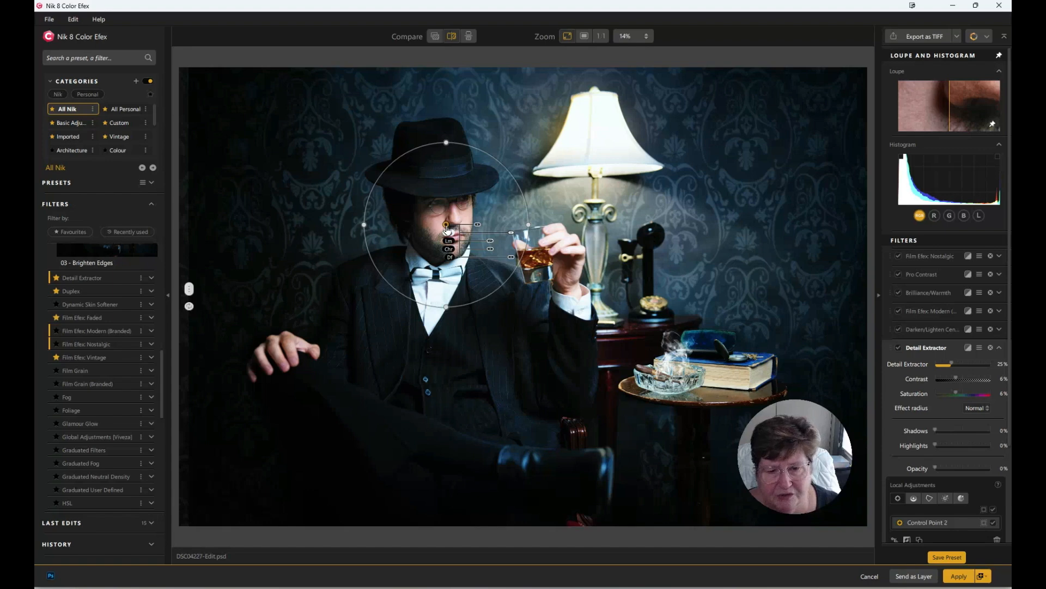
drag(478, 224, 480, 229)
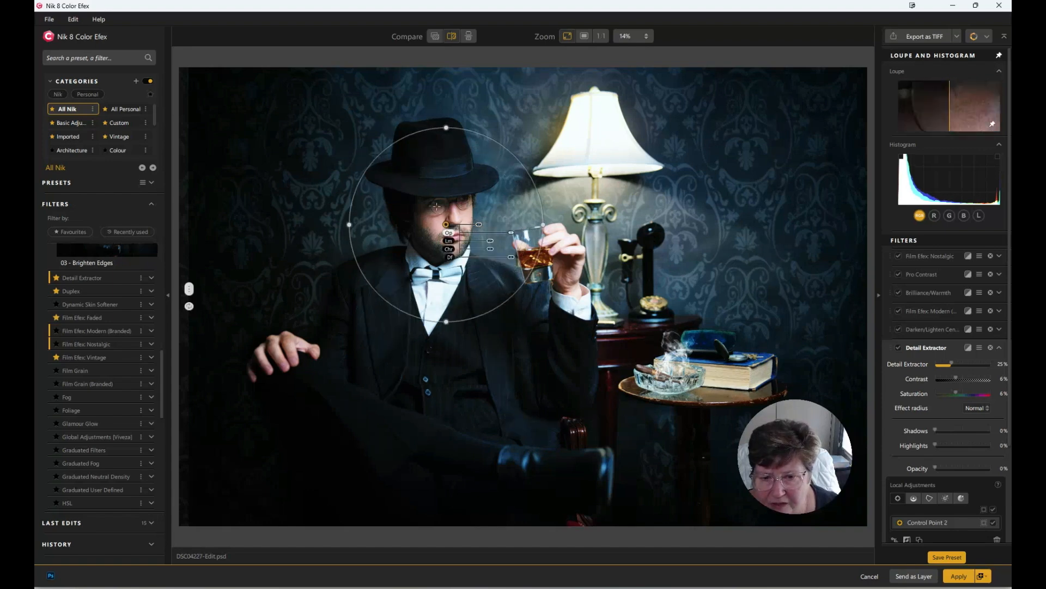
drag(447, 226, 445, 215)
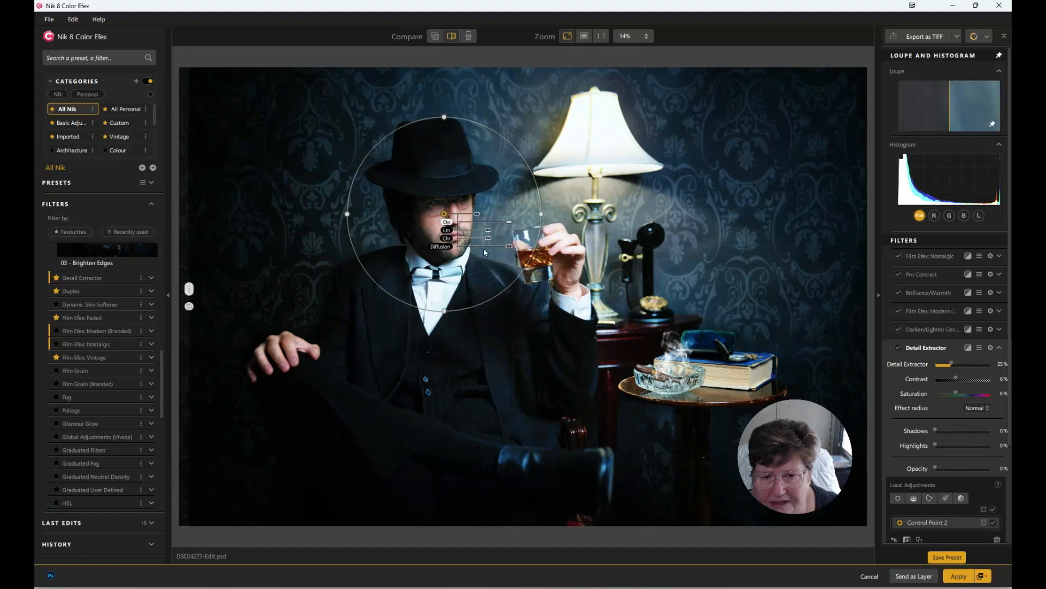
drag(511, 247, 489, 234)
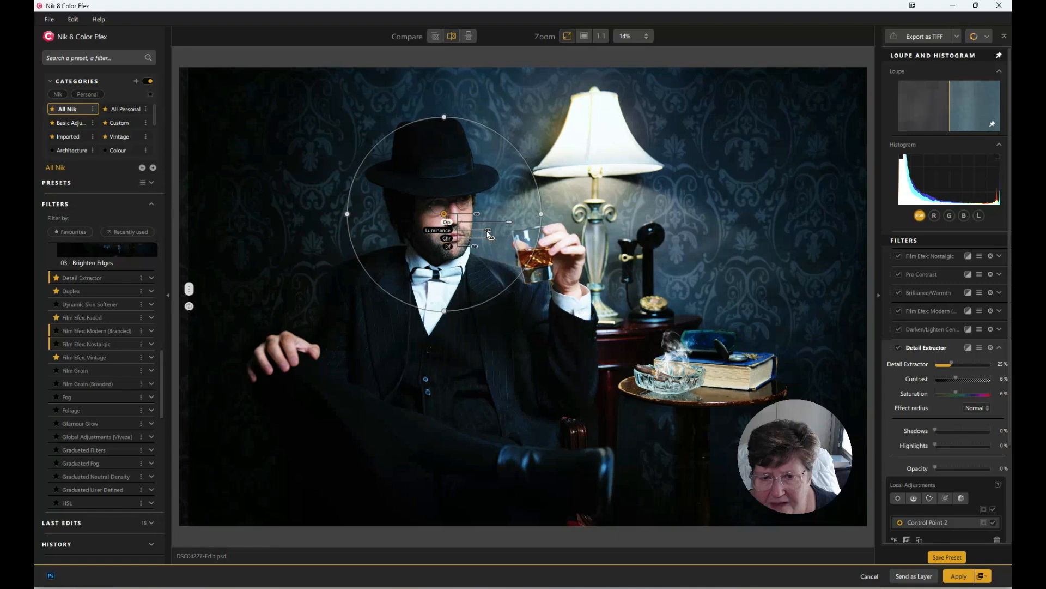
click(900, 500)
click(593, 172)
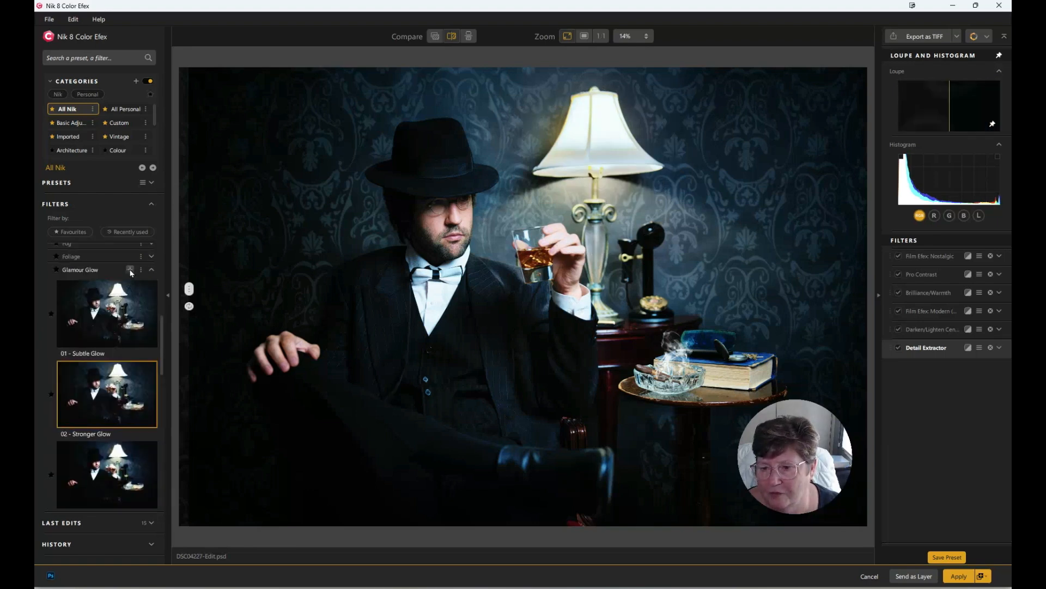
Add a Glamour Glow filter and place a control point near the lower edge of the lampshade.
click(130, 270)
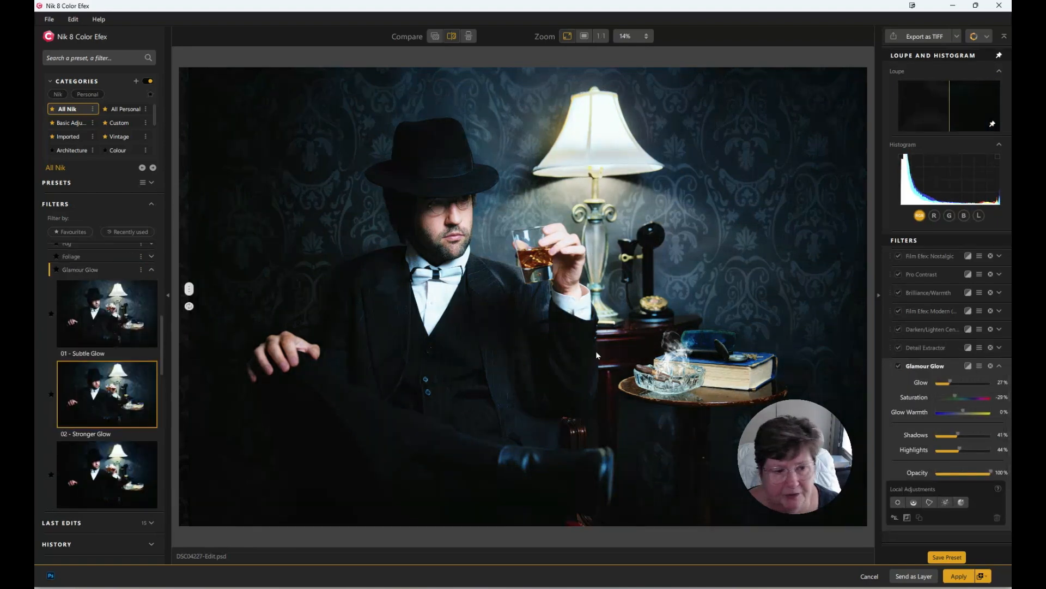
click(898, 502)
click(583, 171)
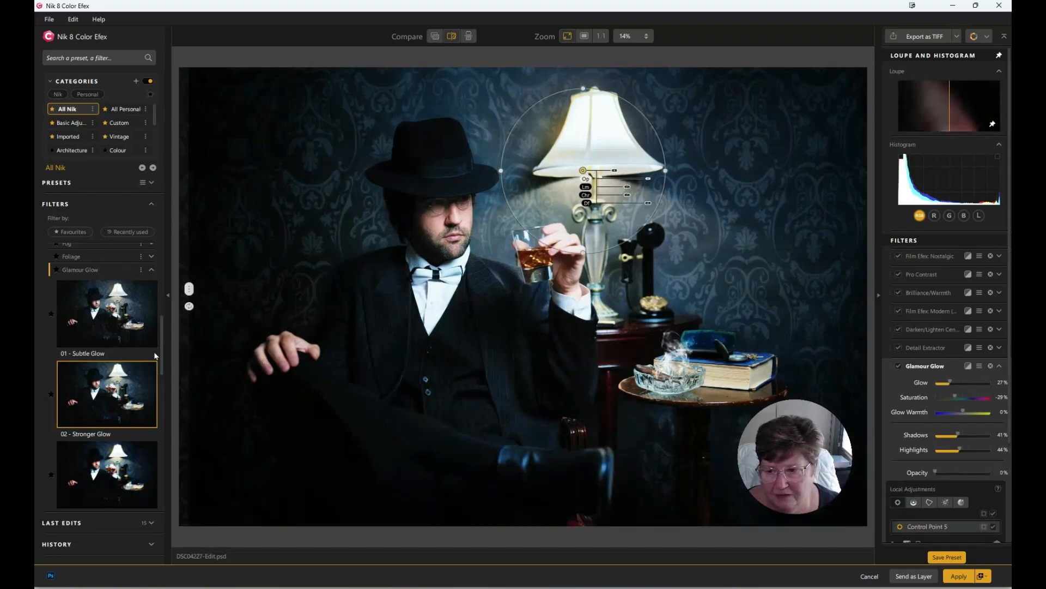
Compare the Glamour Glow presets, apply 02 - Stronger Glow and place a control point on the lampshade.
click(101, 308)
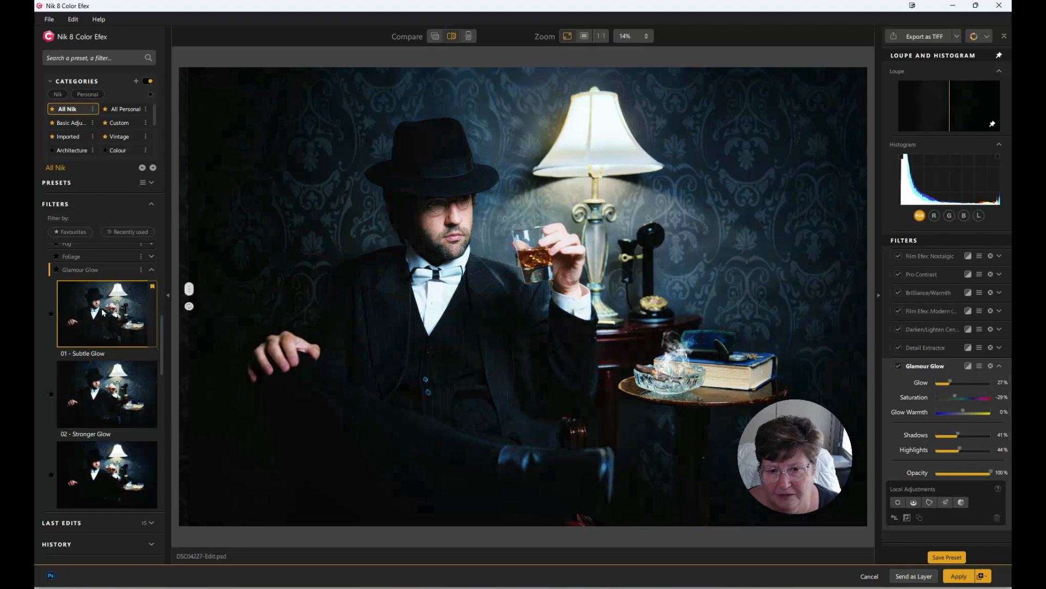
click(100, 402)
click(108, 472)
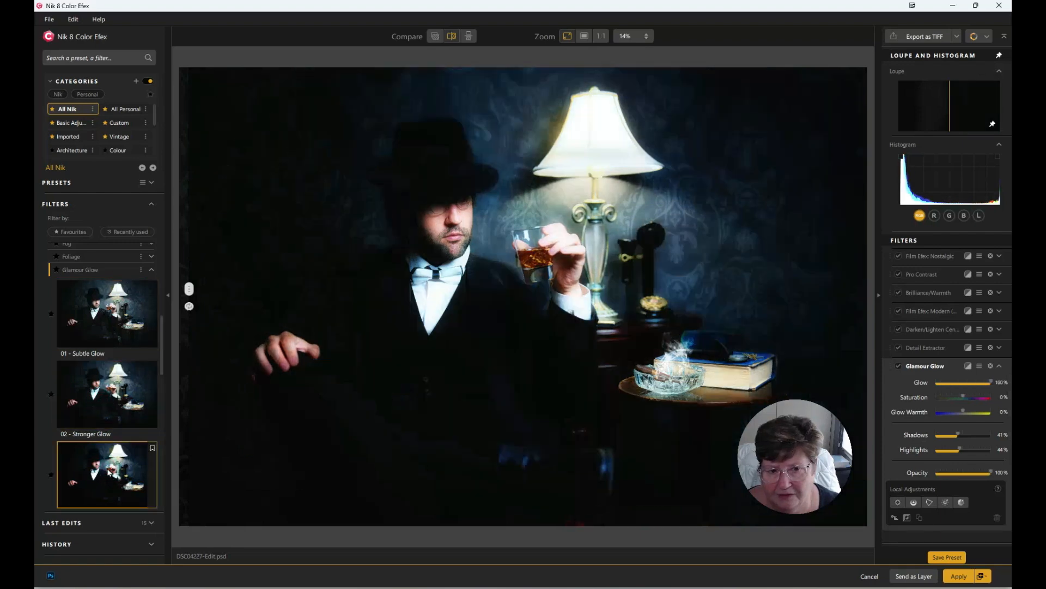
click(109, 390)
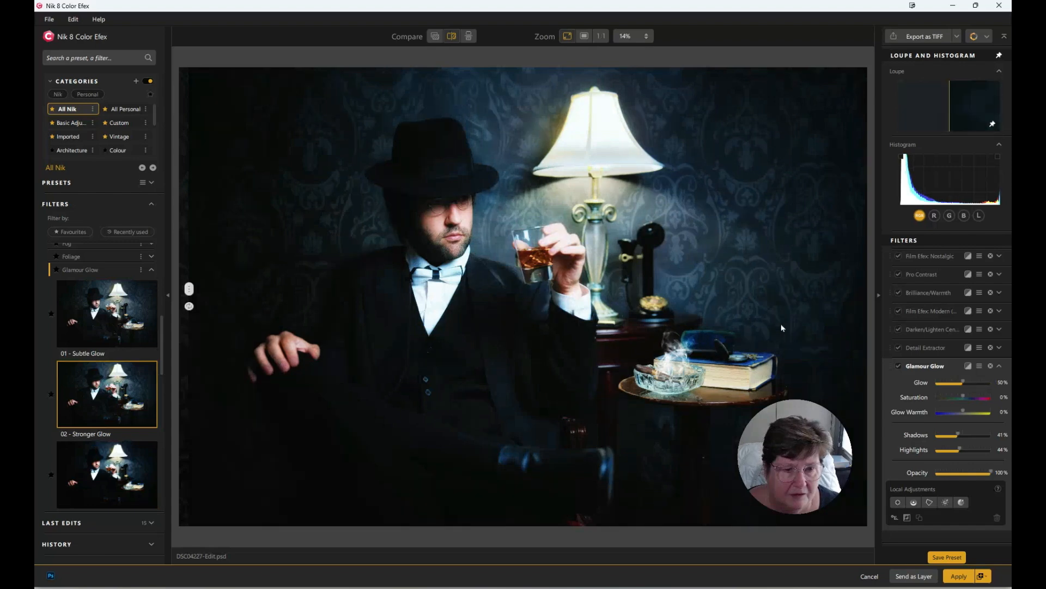
click(897, 502)
click(593, 155)
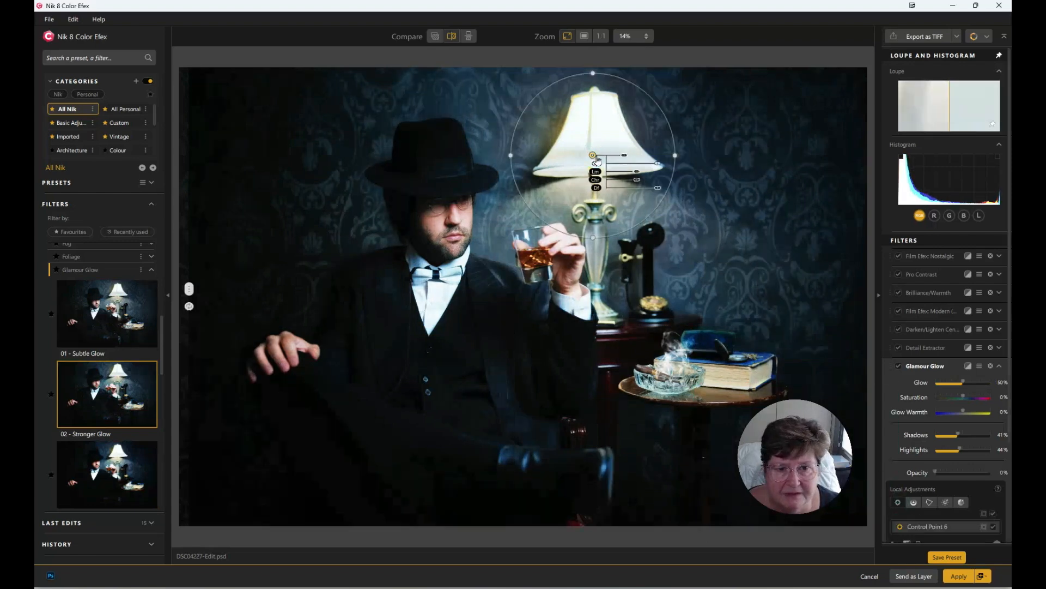
Try a lower opacity on the lampshade control point and reapply the 02 - Stronger Glow preset to the whole image.
drag(658, 164, 709, 191)
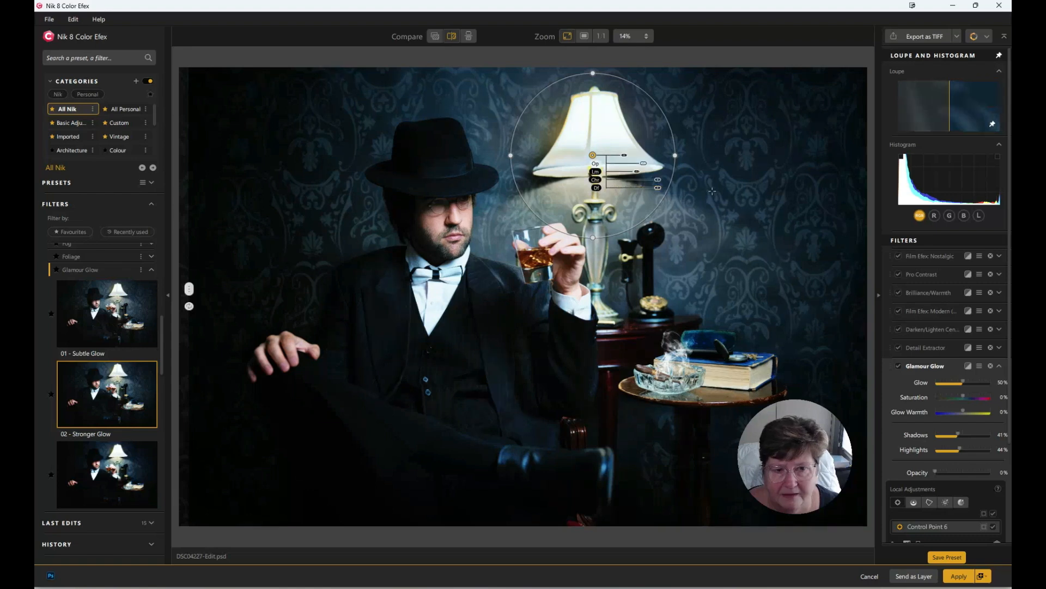
click(113, 401)
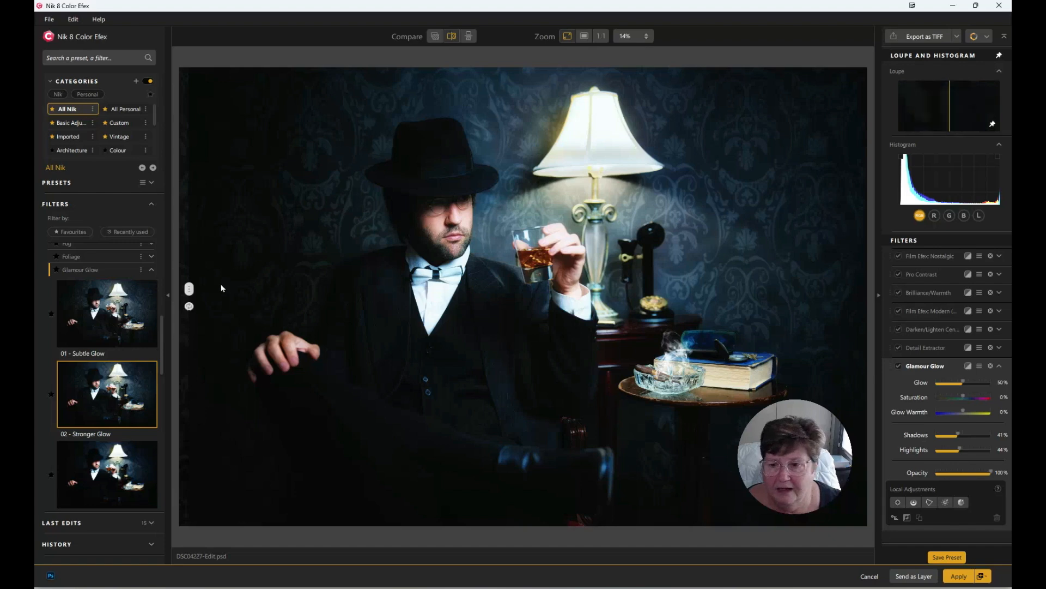
mouse_move(189, 289)
mouse_down()
mouse_move(878, 315)
mouse_move(210, 289)
mouse_up()
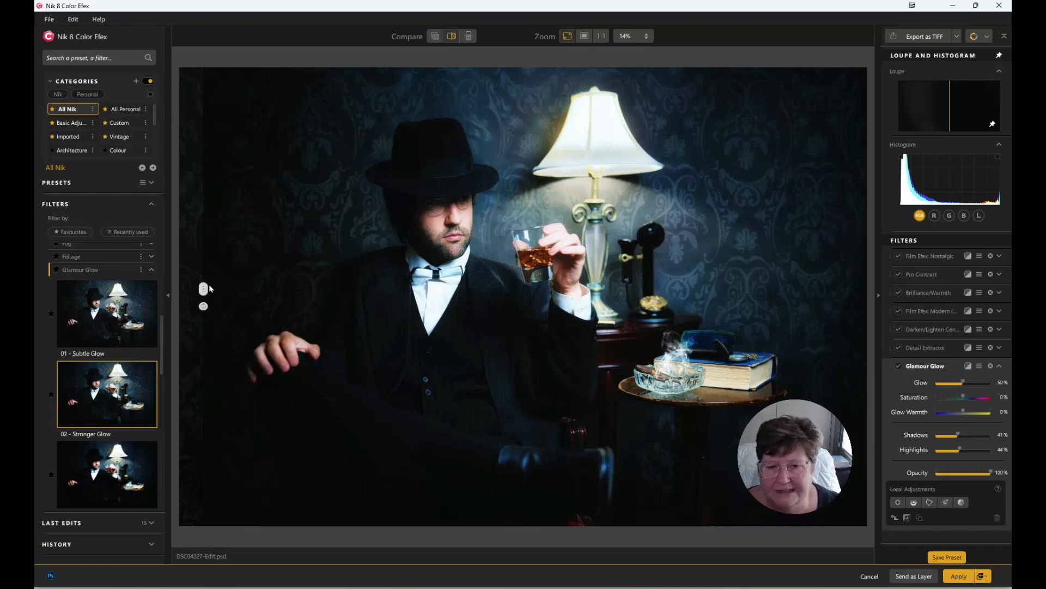
Add a Film Grain filter to the stack and apply its 01 - Fine Grain preset.
scroll(128, 285, up, 5)
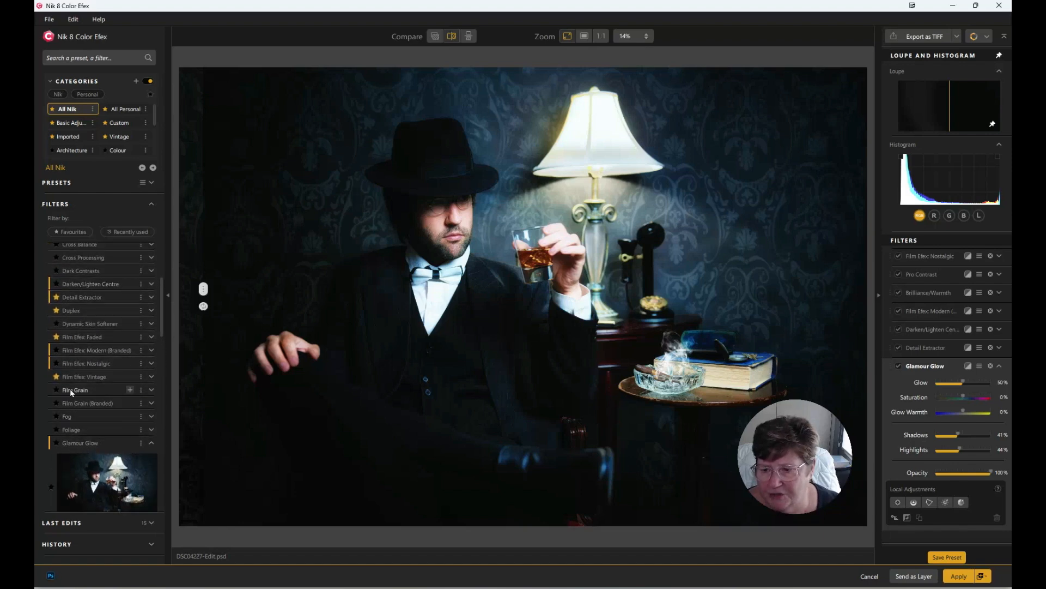
click(152, 389)
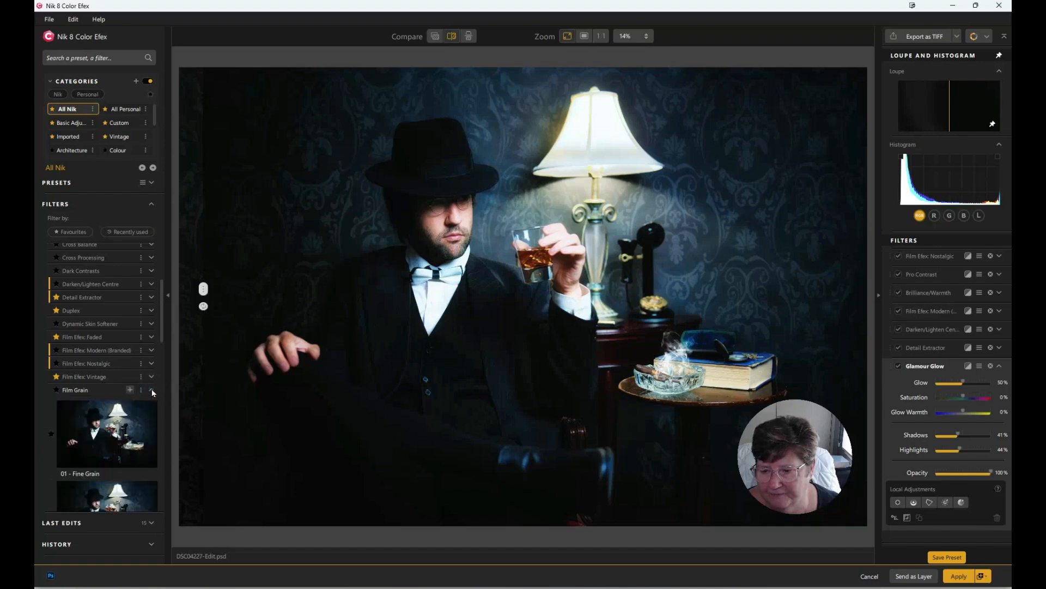
click(131, 390)
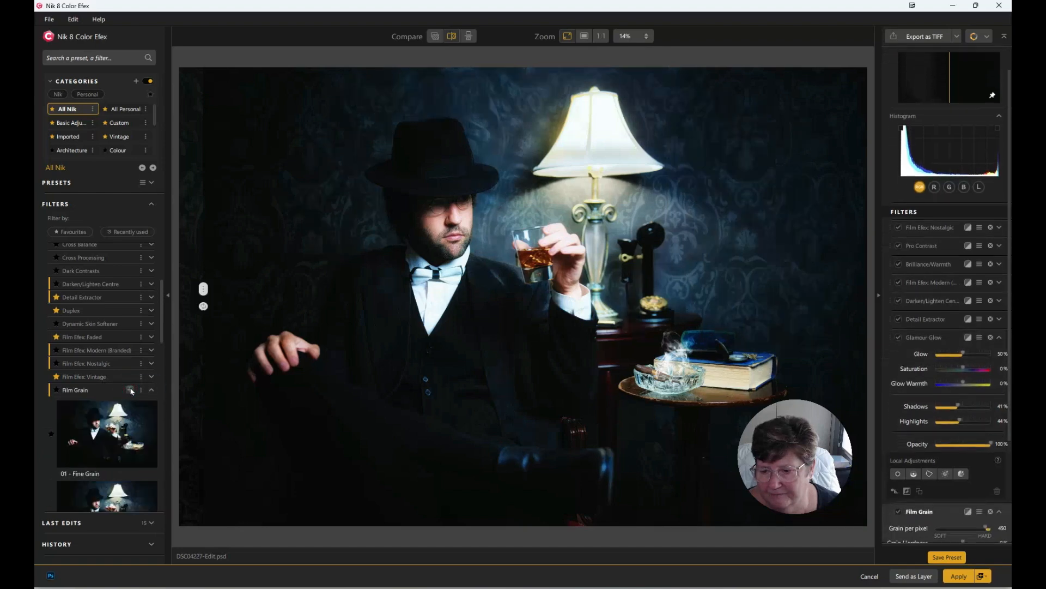
click(100, 436)
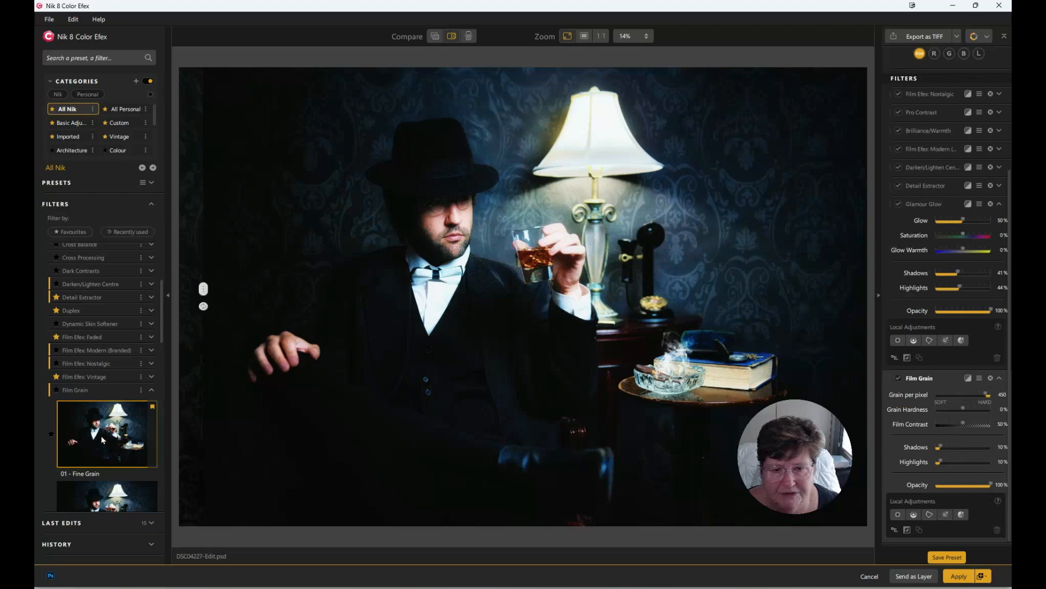
Set the Film Grain filter's grain per pixel to 500 and its opacity to 63%.
scroll(112, 436, down, 3)
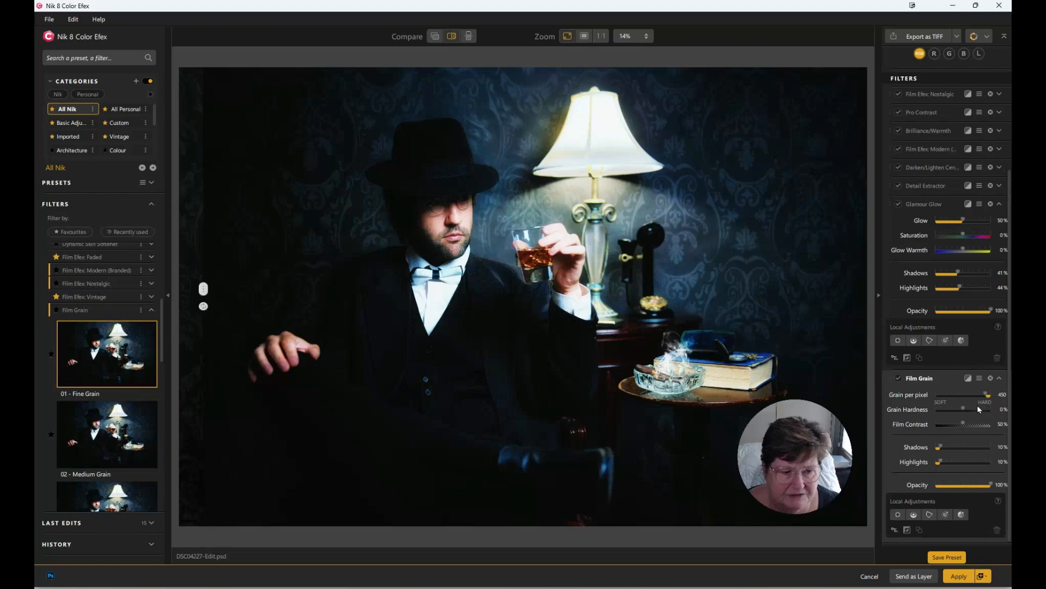
mouse_move(988, 394)
mouse_down()
mouse_move(945, 396)
mouse_move(993, 395)
mouse_up()
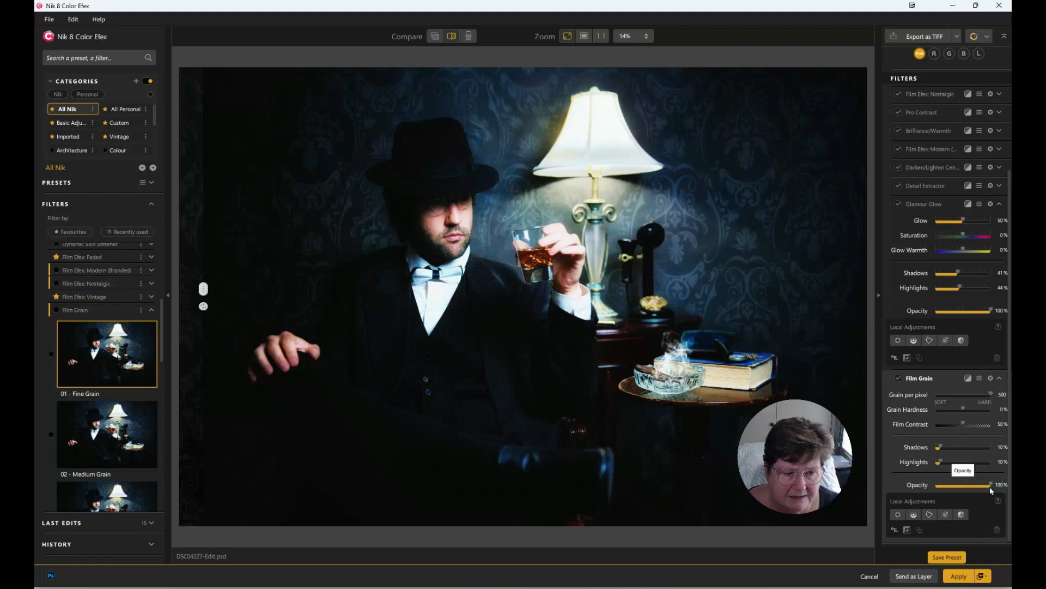
drag(992, 486, 975, 487)
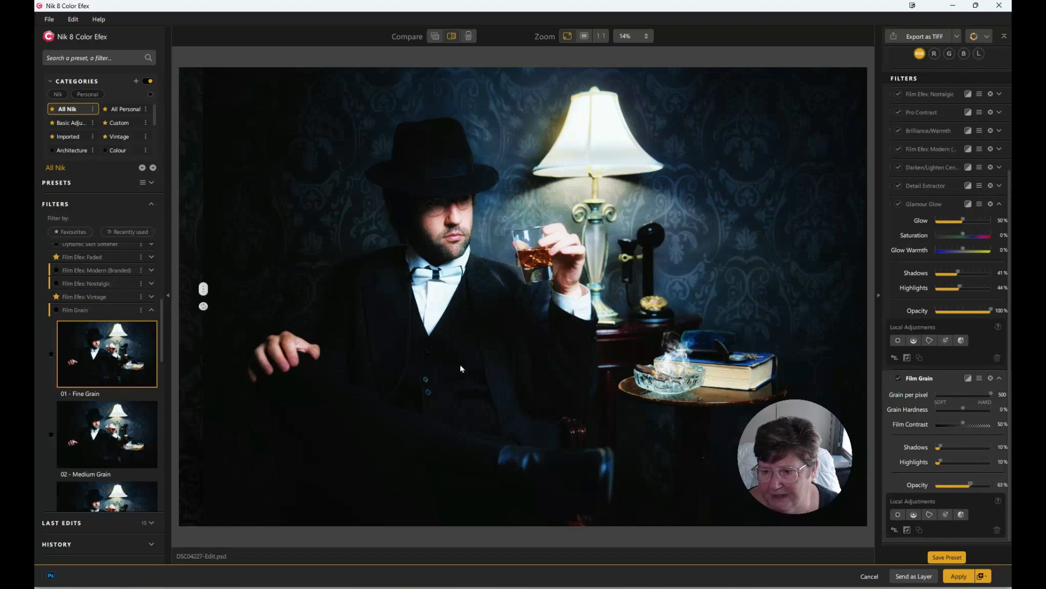
Replace Film Grain with the 01 - Neutral preset of Global Adjustments and compare the picture before and after.
click(151, 310)
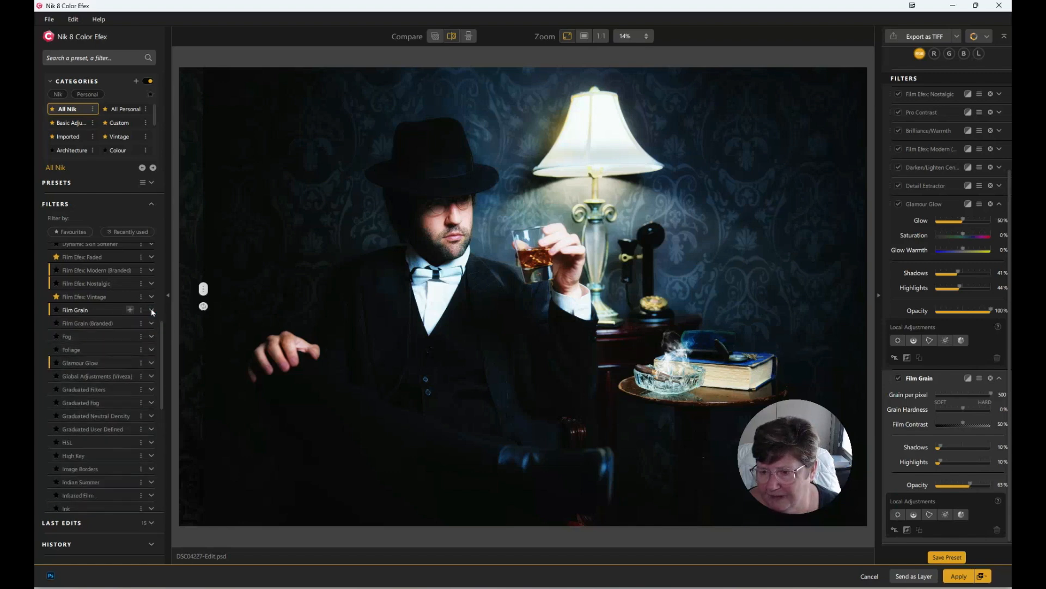
click(152, 376)
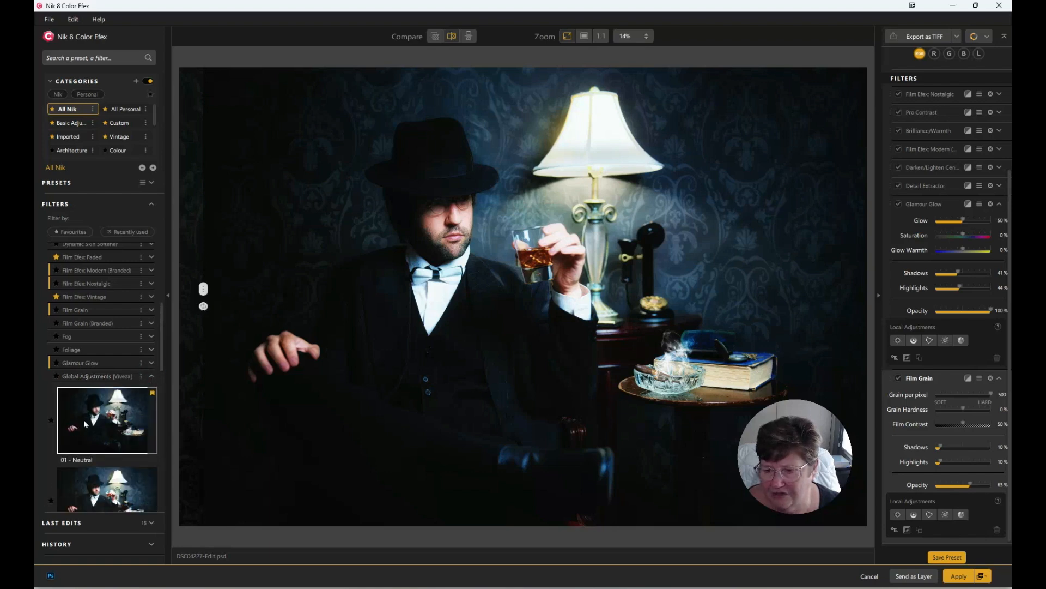
scroll(86, 424, down, 3)
scroll(86, 424, down, 1)
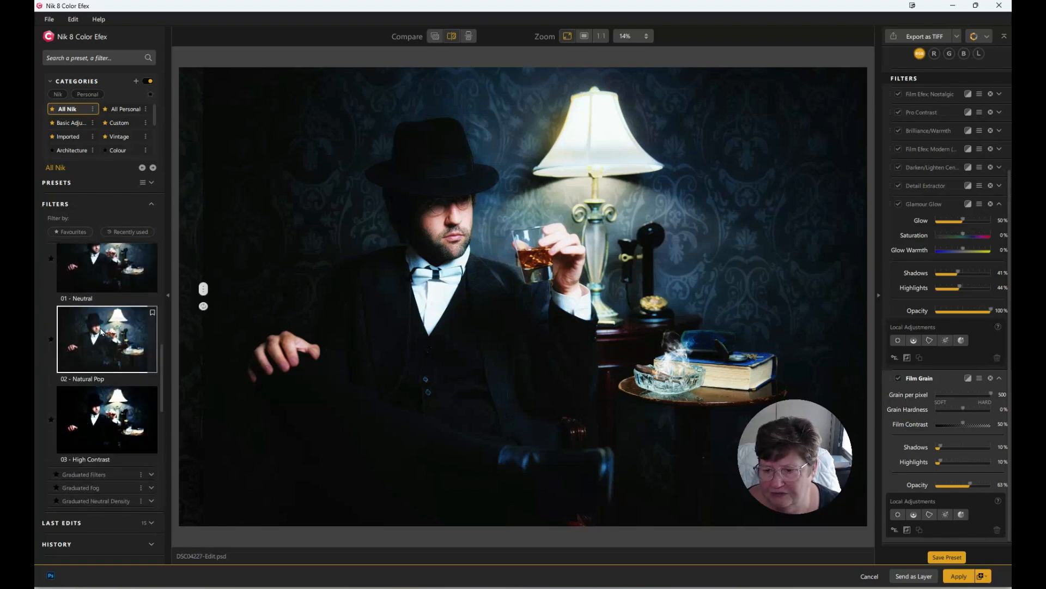
click(107, 269)
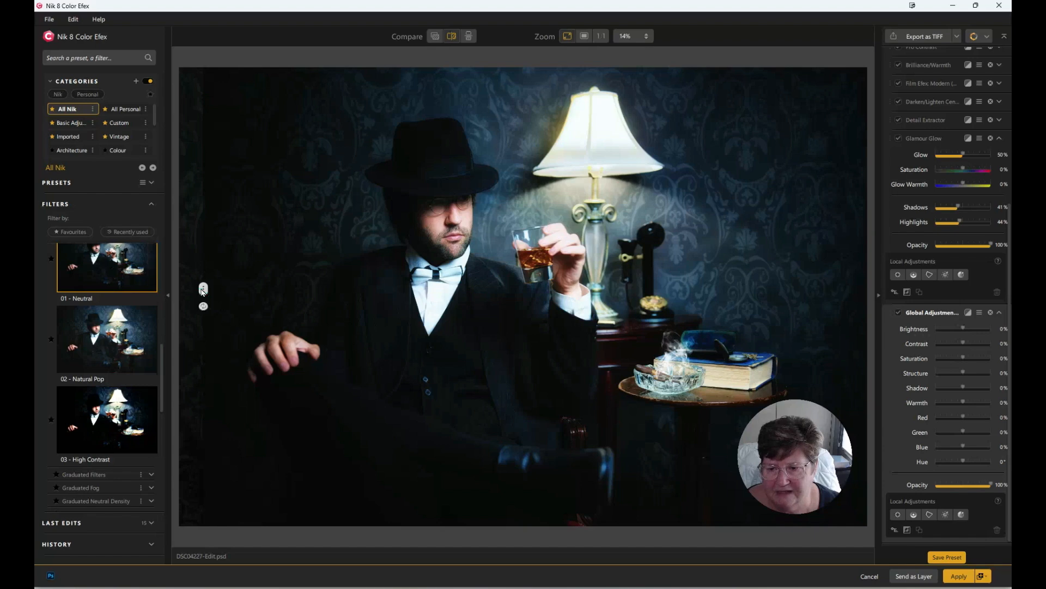
drag(203, 288, 735, 289)
drag(775, 318, 157, 300)
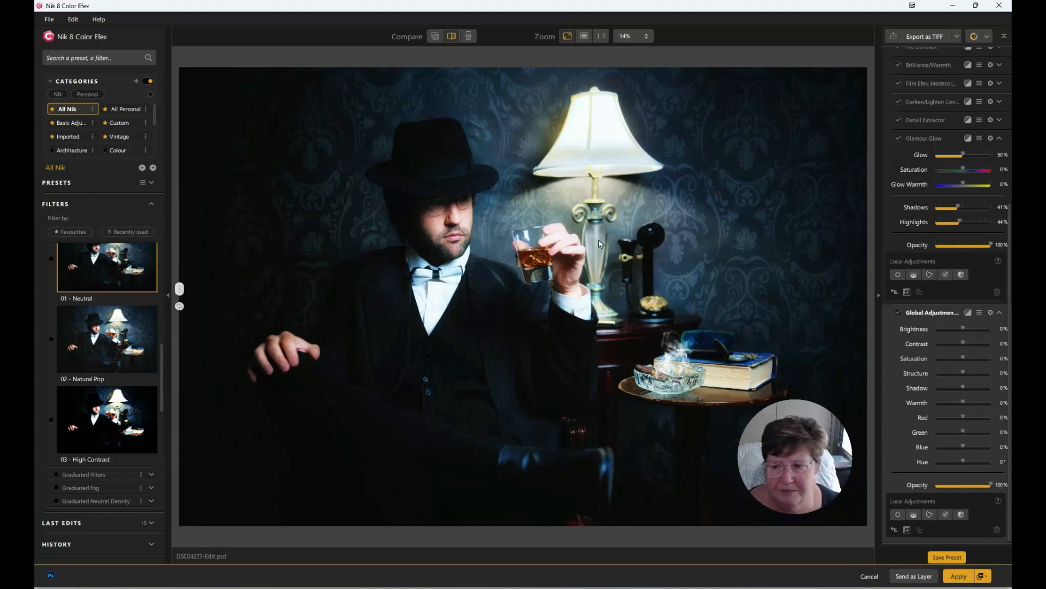
Add a Bleach Bypass filter, trying the 01 - Normal and 02 - High Contrast presets and keeping 03 - Strong.
scroll(104, 354, up, 10)
click(151, 289)
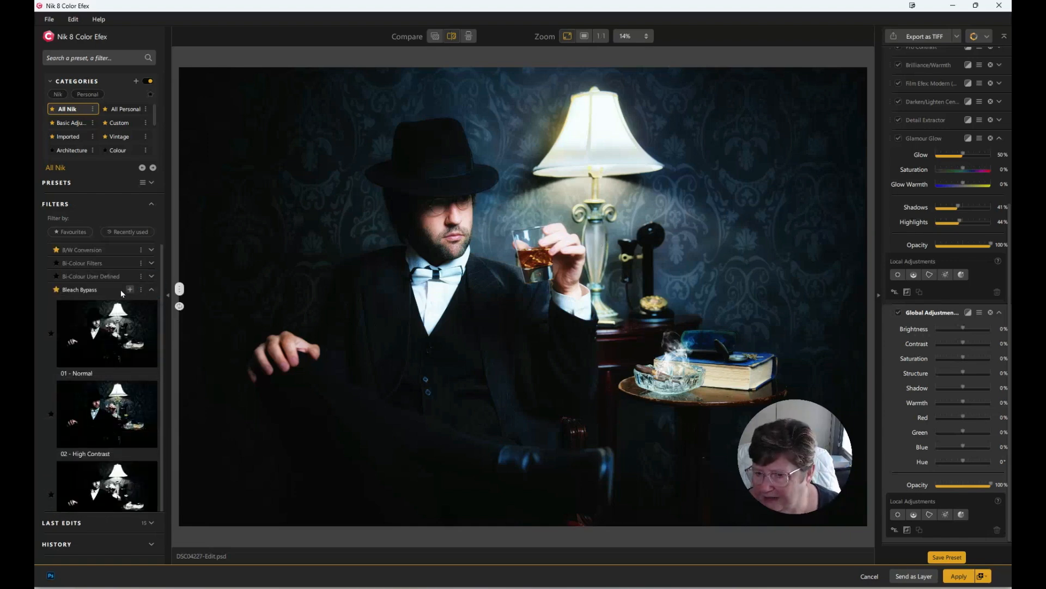
click(108, 349)
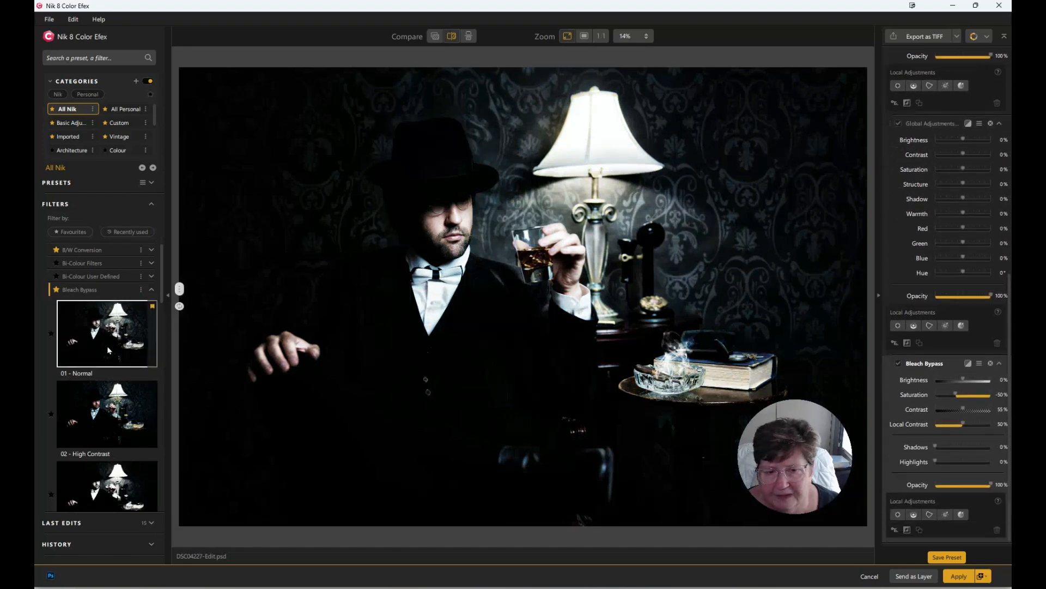
click(108, 420)
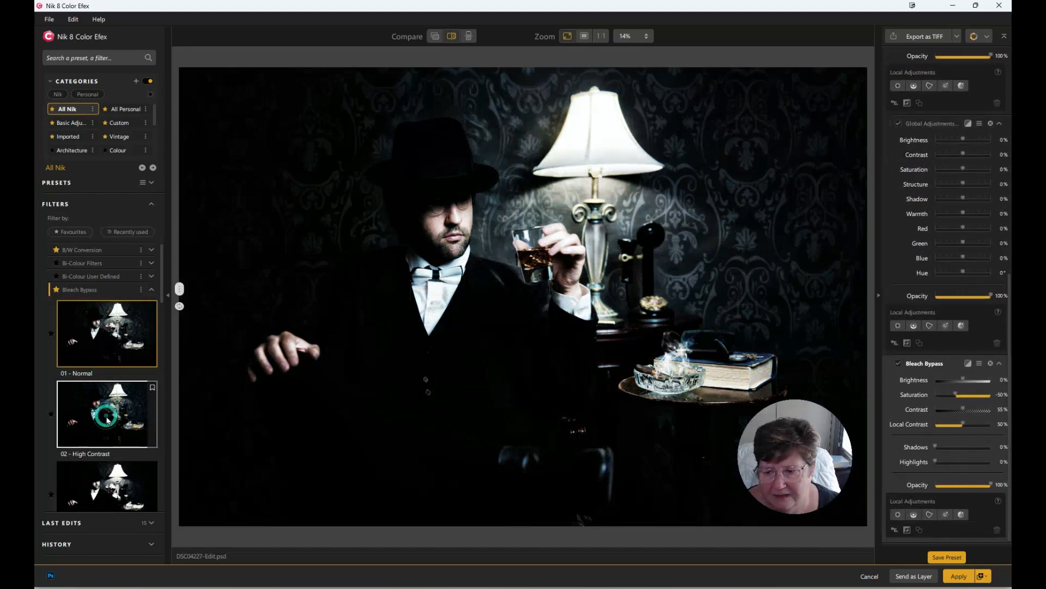
scroll(101, 419, down, 2)
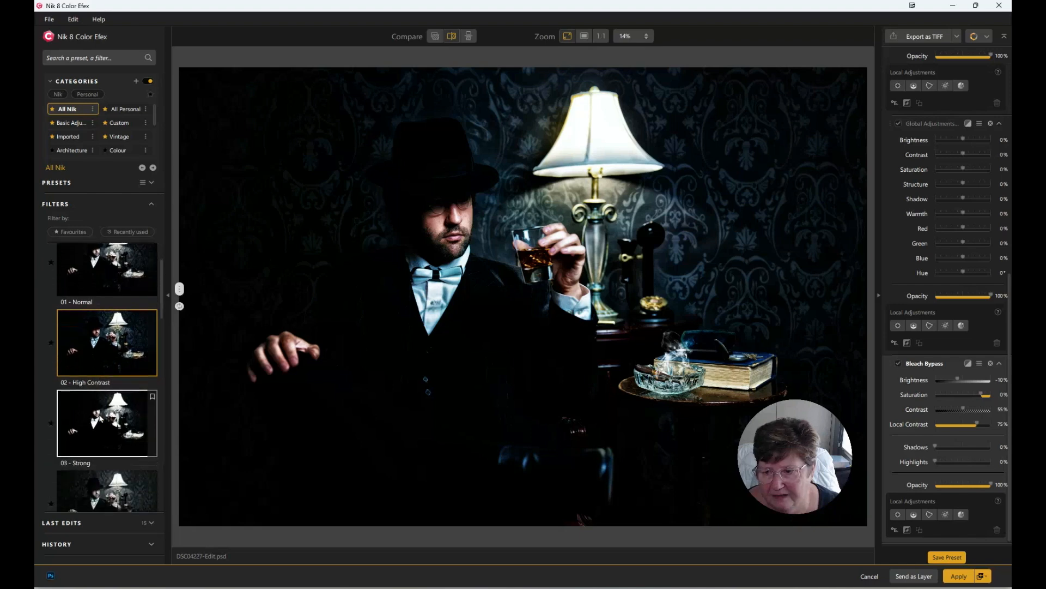
click(101, 421)
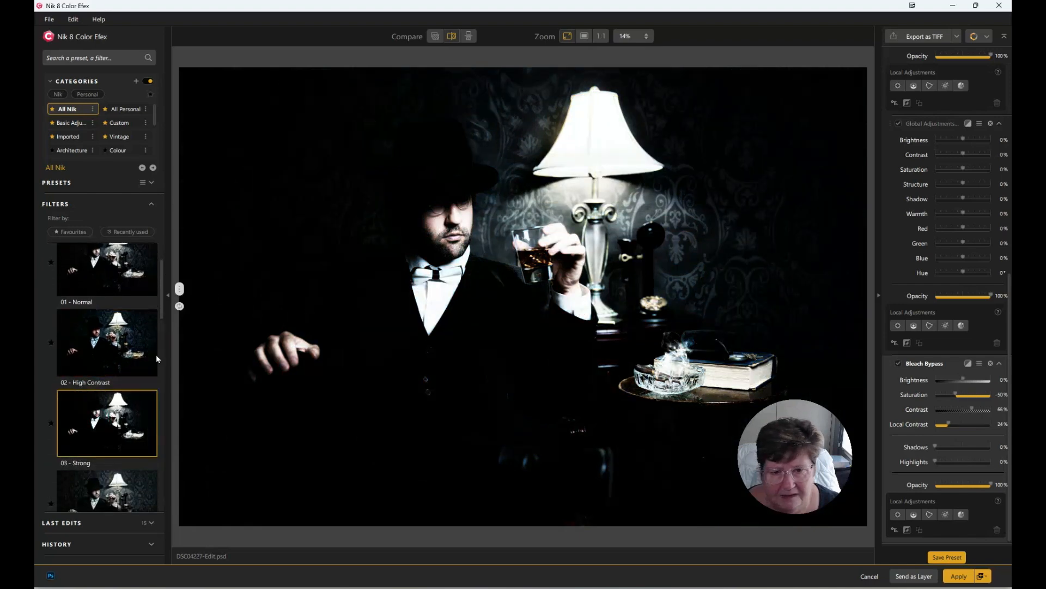
Set the Bleach Bypass opacity to 62% and compare the filtered picture with the original.
drag(990, 484, 947, 484)
drag(970, 487, 971, 486)
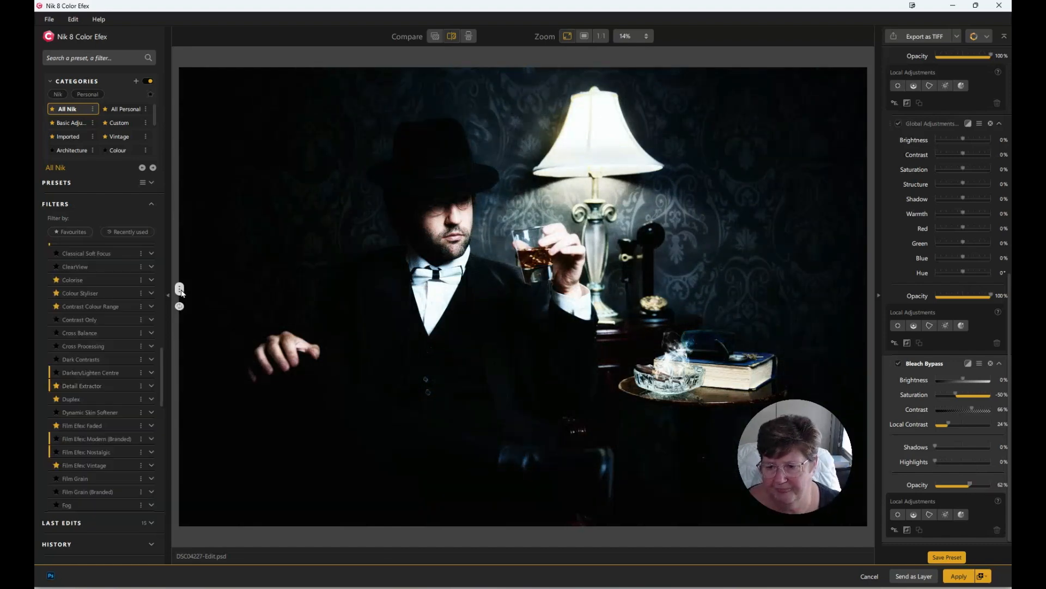
drag(181, 293, 868, 292)
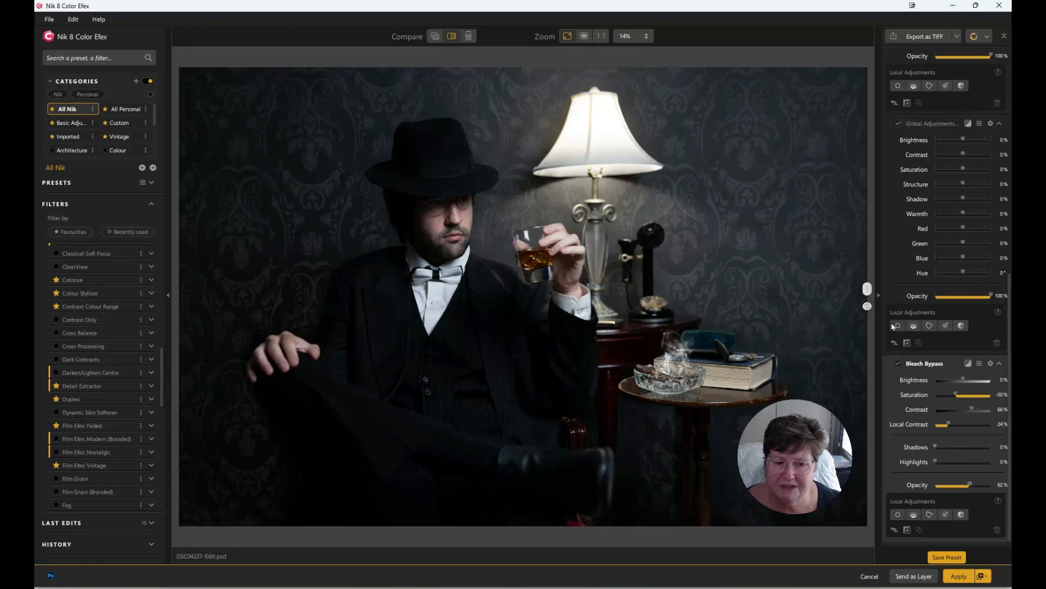
drag(867, 306, 179, 305)
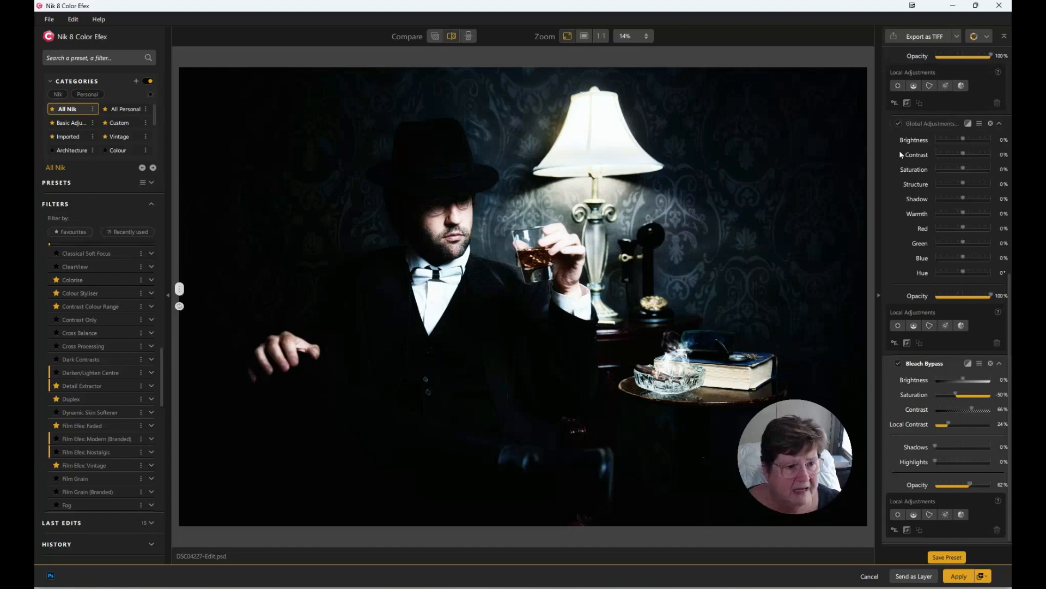
Limit Global Adjustments to a control point on the lampshade with brightness at -32%, and apply the filter stack.
drag(960, 143, 962, 142)
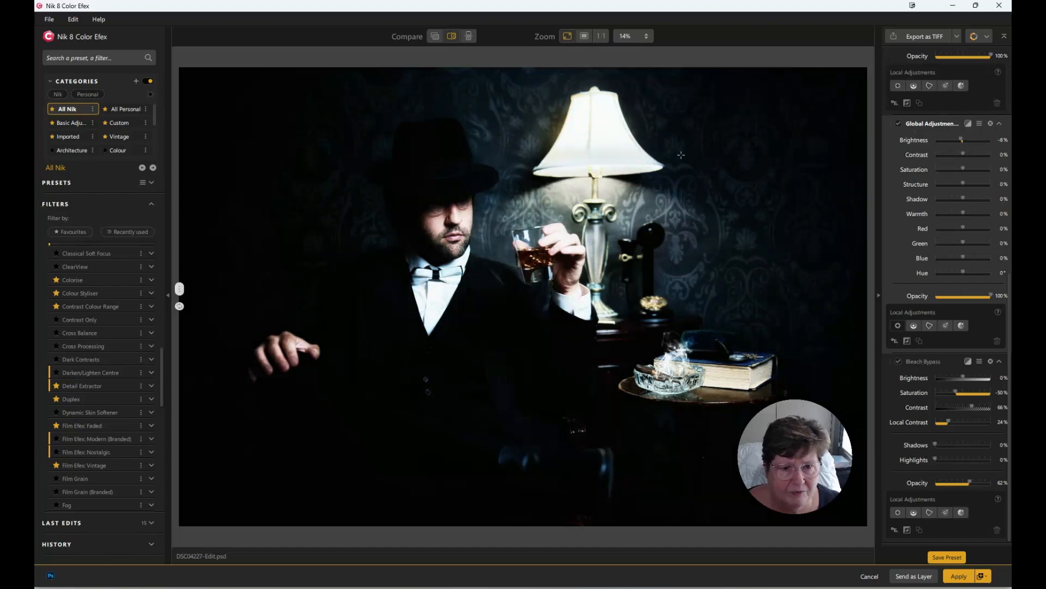
click(599, 144)
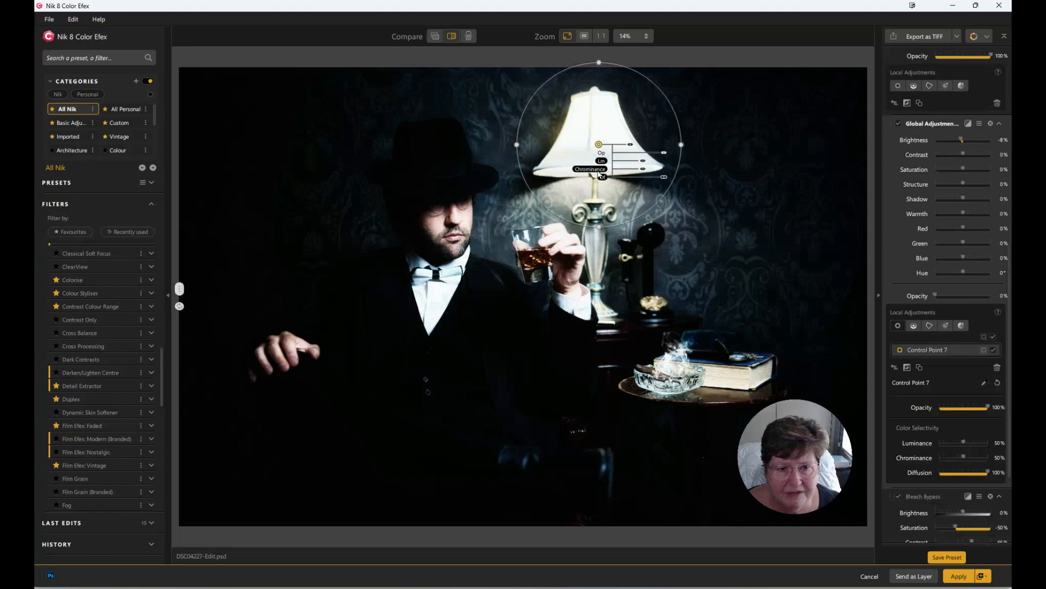
drag(962, 141, 956, 143)
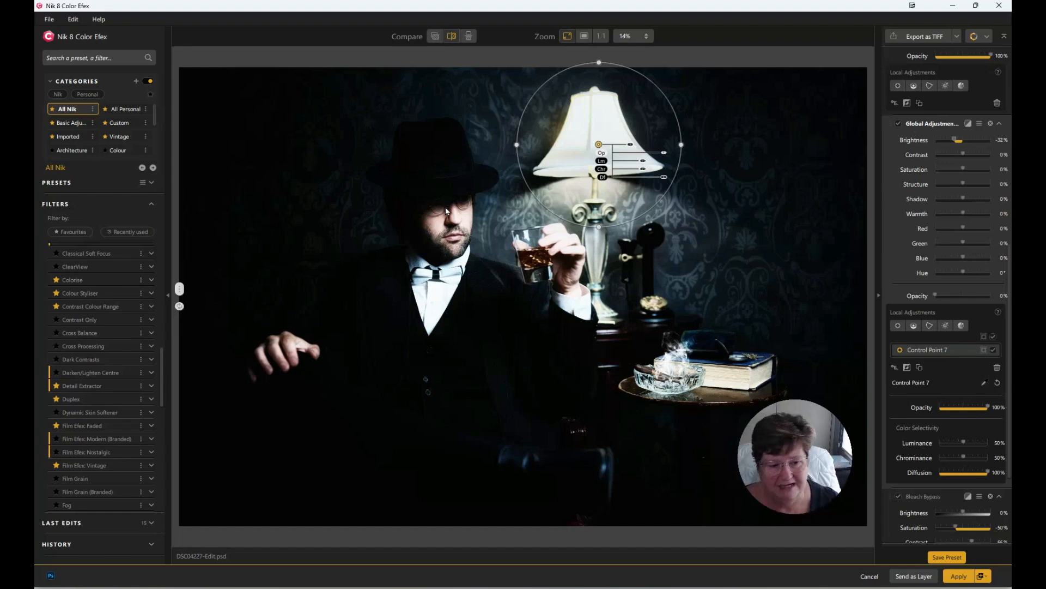
click(959, 577)
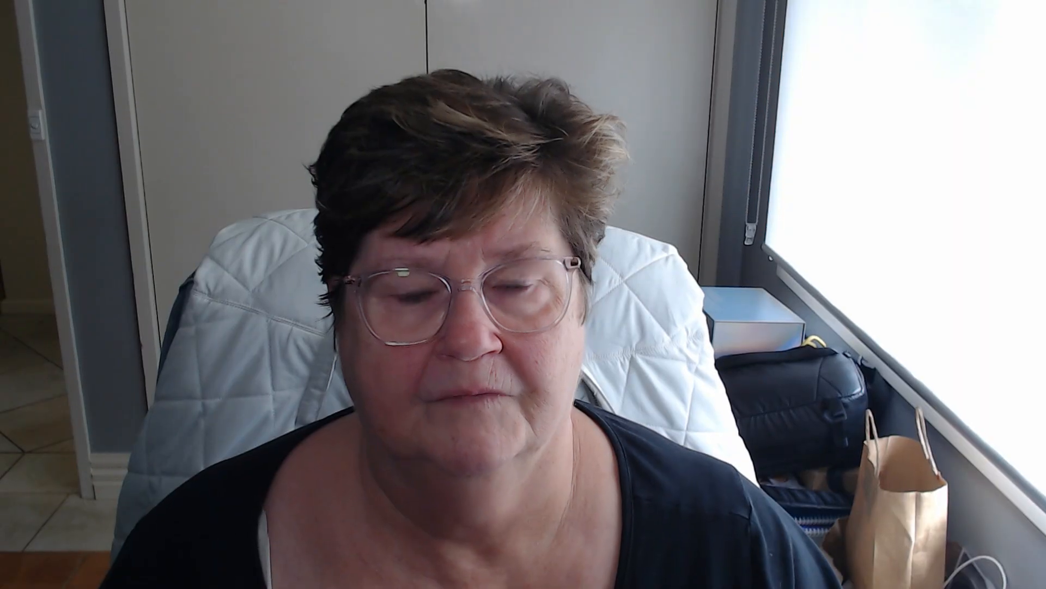